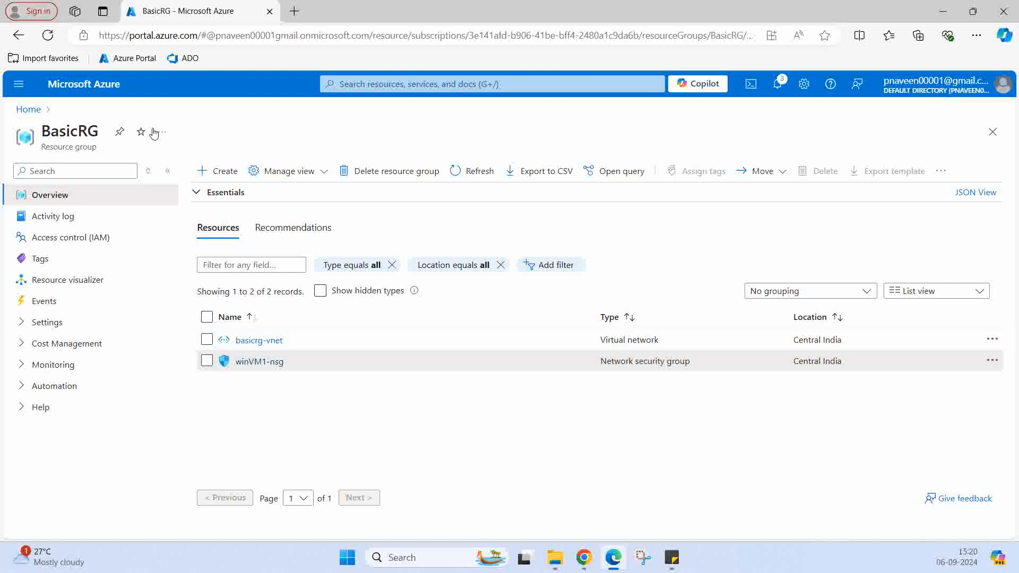
Step: Find the Virtual machine offer in the Marketplace from the BasicRG resource group and start creating it
{"action": "left_click", "coordinate": [212, 172]}
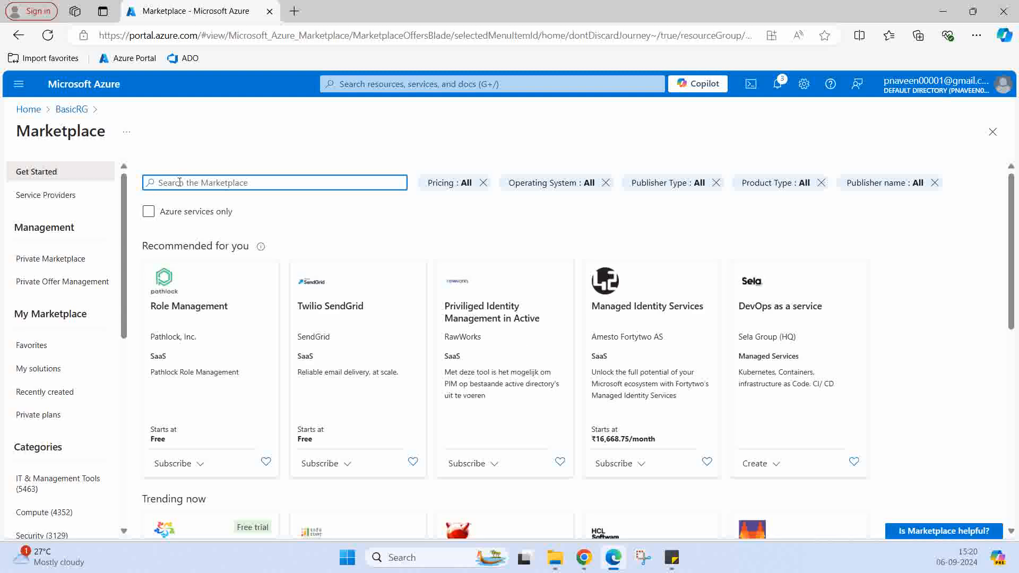
{"action": "type", "text": "virtual machine"}
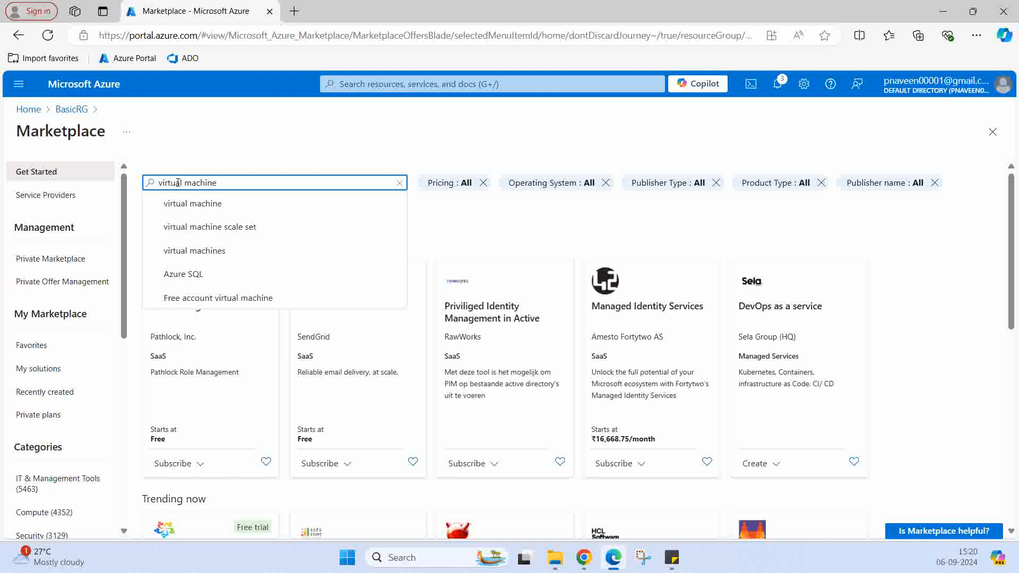
{"action": "left_click", "coordinate": [191, 206]}
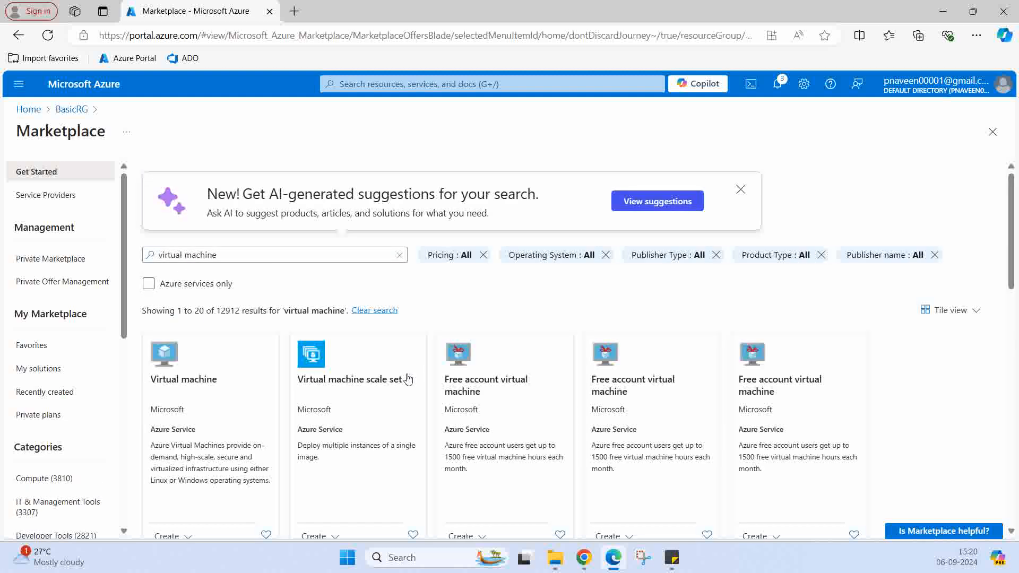
{"action": "left_click", "coordinate": [205, 404]}
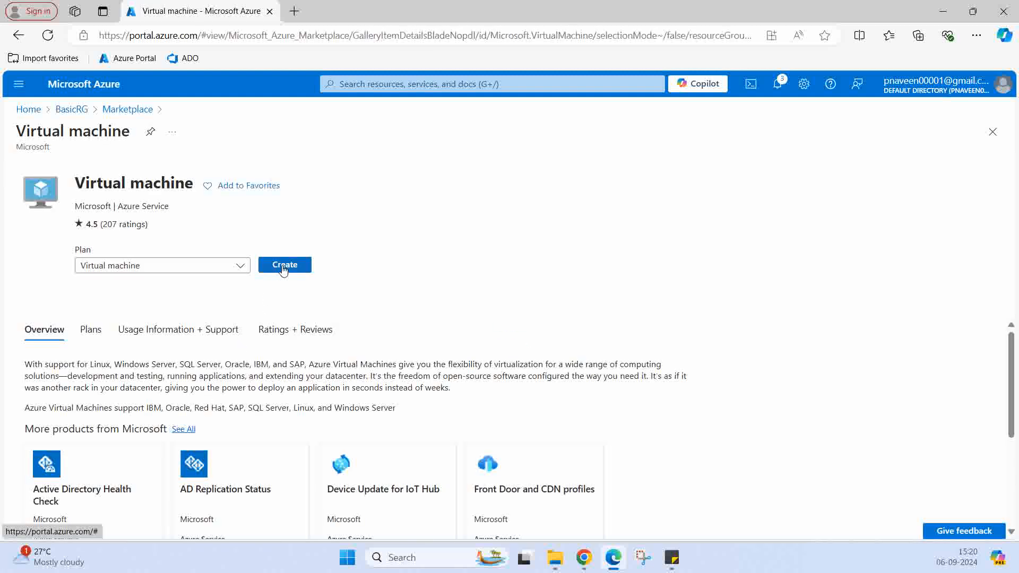
{"action": "left_click", "coordinate": [284, 266]}
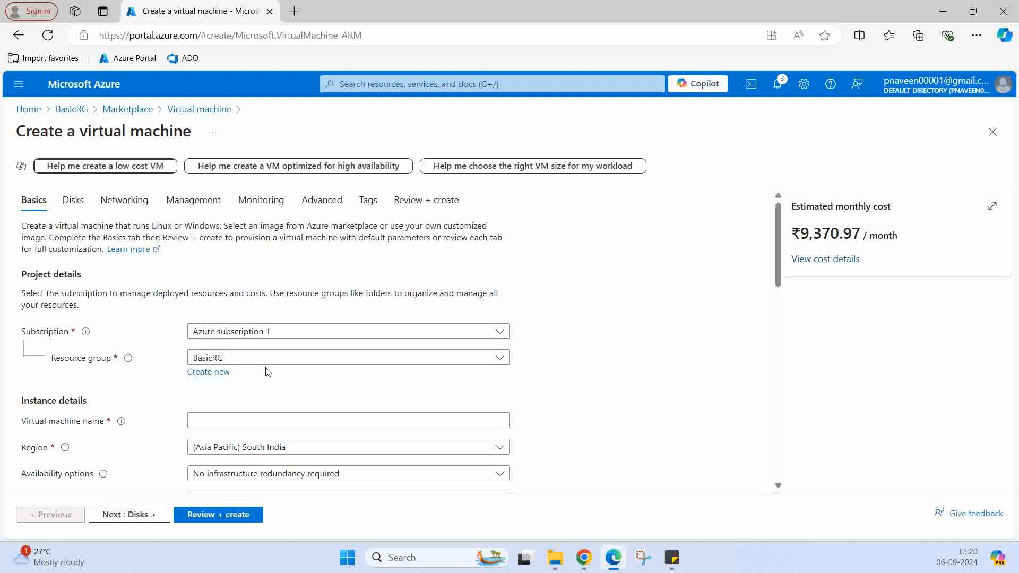
Step: Name the new virtual machine winVM1 in the instance details
{"action": "scroll", "coordinate": [597, 355], "scroll_direction": "down", "scroll_amount": 1}
{"action": "left_click", "coordinate": [231, 356]}
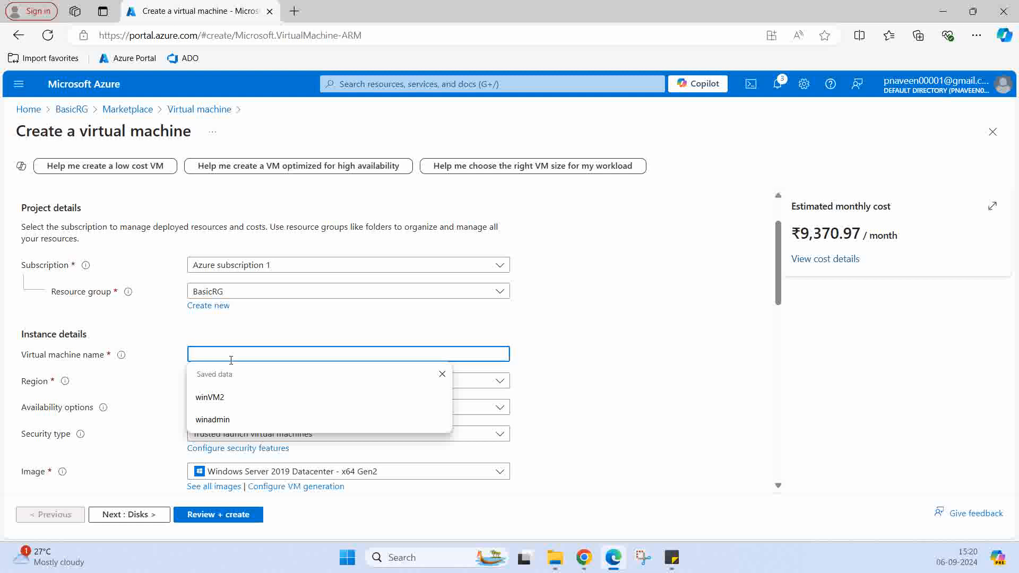
{"action": "type", "text": "winVM"}
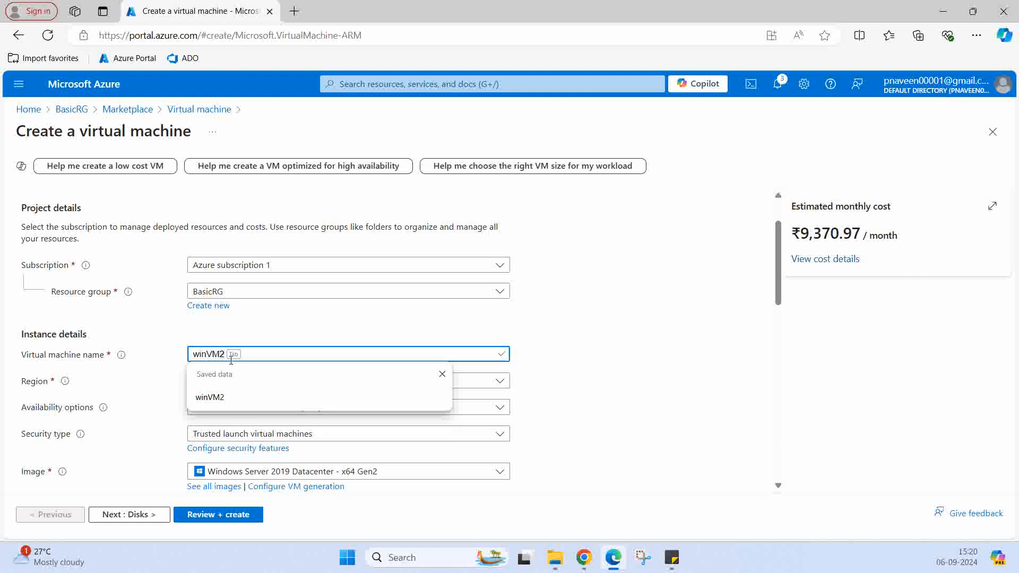
{"action": "type", "text": "1"}
{"action": "left_click", "coordinate": [587, 353]}
Step: Set the virtual machine's region to (Asia Pacific) Central India
{"action": "scroll", "coordinate": [587, 353], "scroll_direction": "down", "scroll_amount": 2}
{"action": "scroll", "coordinate": [516, 307], "scroll_direction": "up", "scroll_amount": 1}
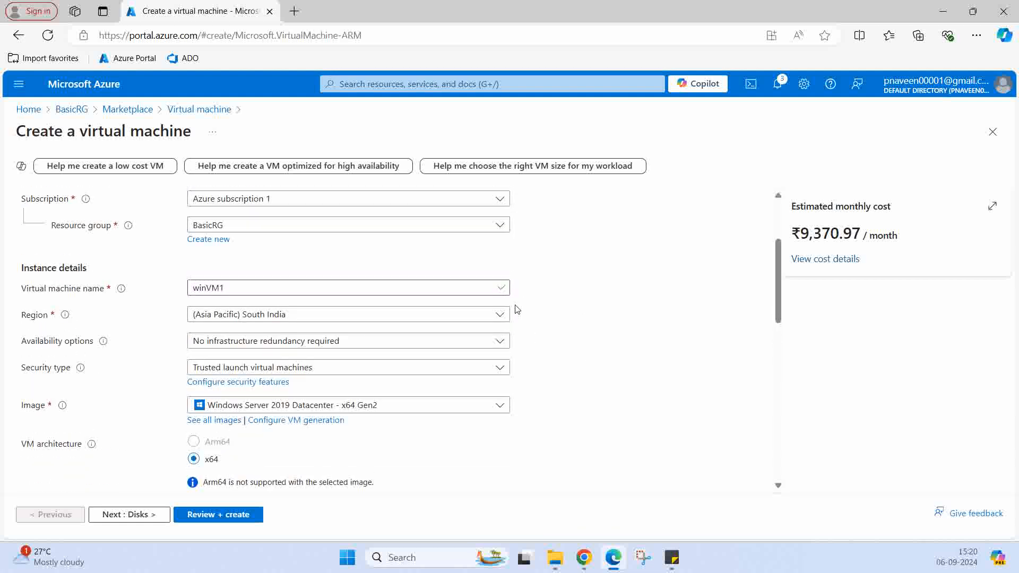
{"action": "left_click", "coordinate": [500, 315]}
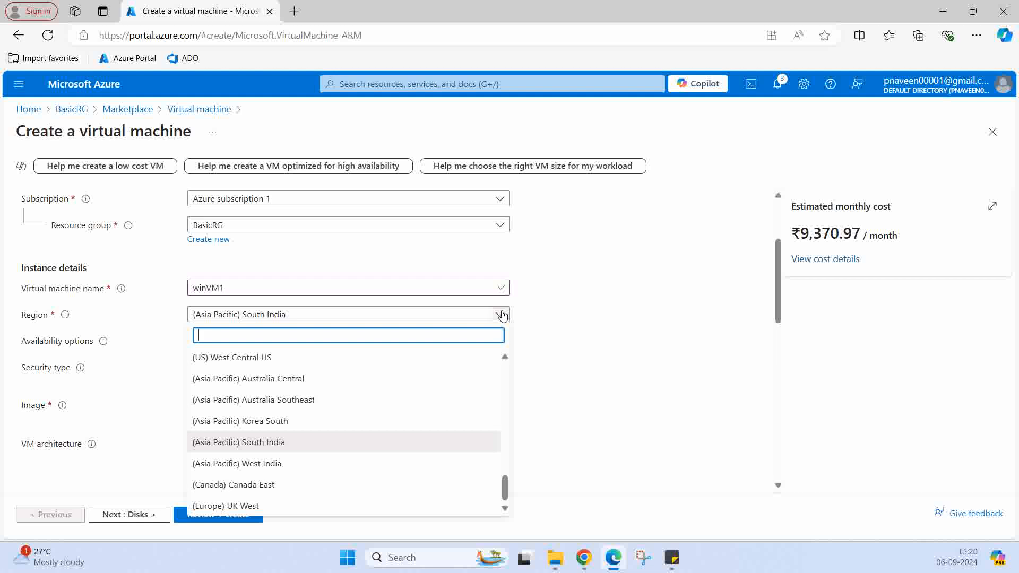
{"action": "type", "text": "ind"}
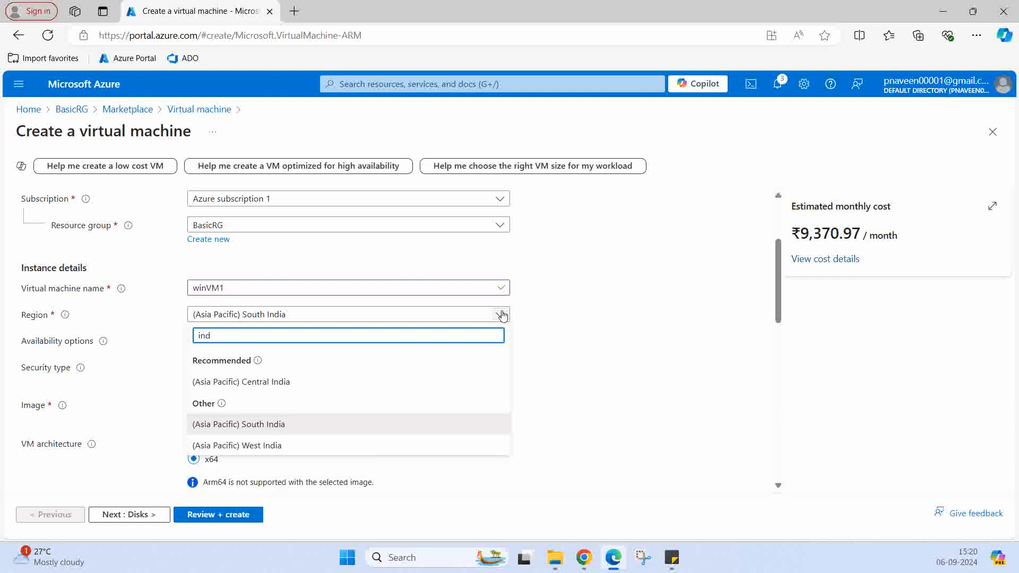
{"action": "left_click", "coordinate": [333, 384]}
Step: Set the virtual machine's availability options to No infrastructure redundancy required
{"action": "scroll", "coordinate": [594, 308], "scroll_direction": "down", "scroll_amount": 2}
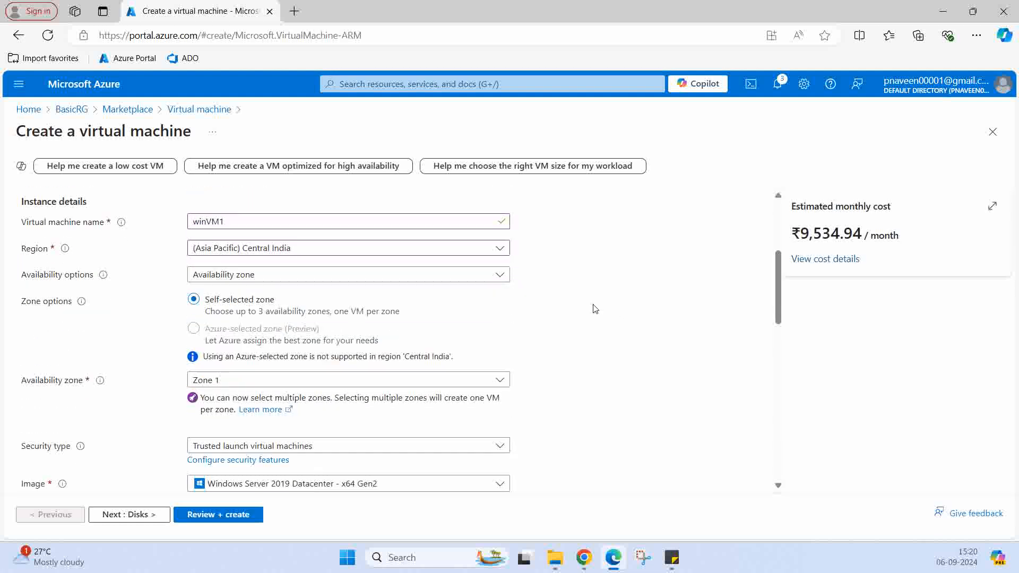
{"action": "scroll", "coordinate": [594, 307], "scroll_direction": "up", "scroll_amount": 3}
{"action": "scroll", "coordinate": [152, 407], "scroll_direction": "down", "scroll_amount": 1}
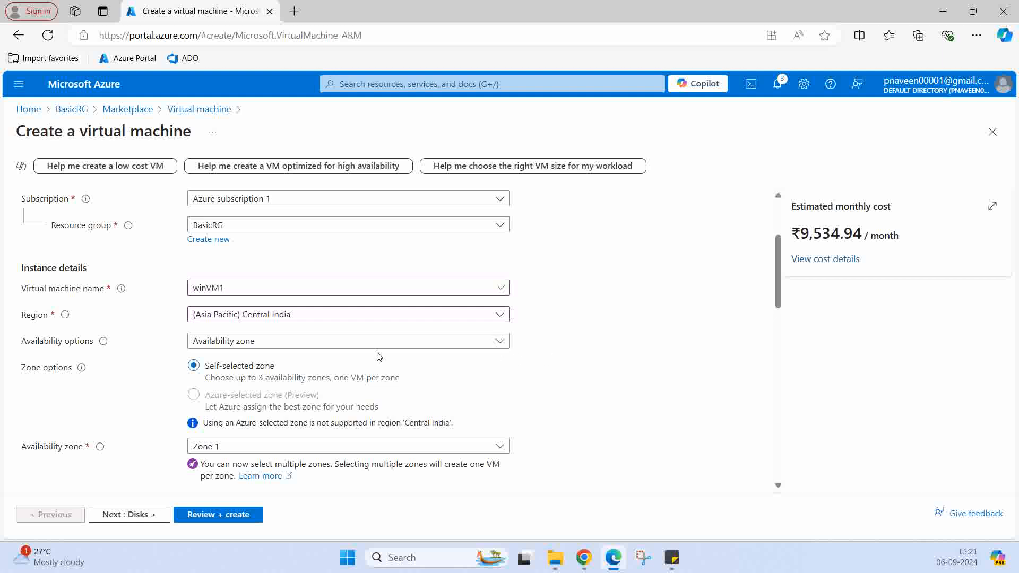
{"action": "left_click", "coordinate": [504, 349]}
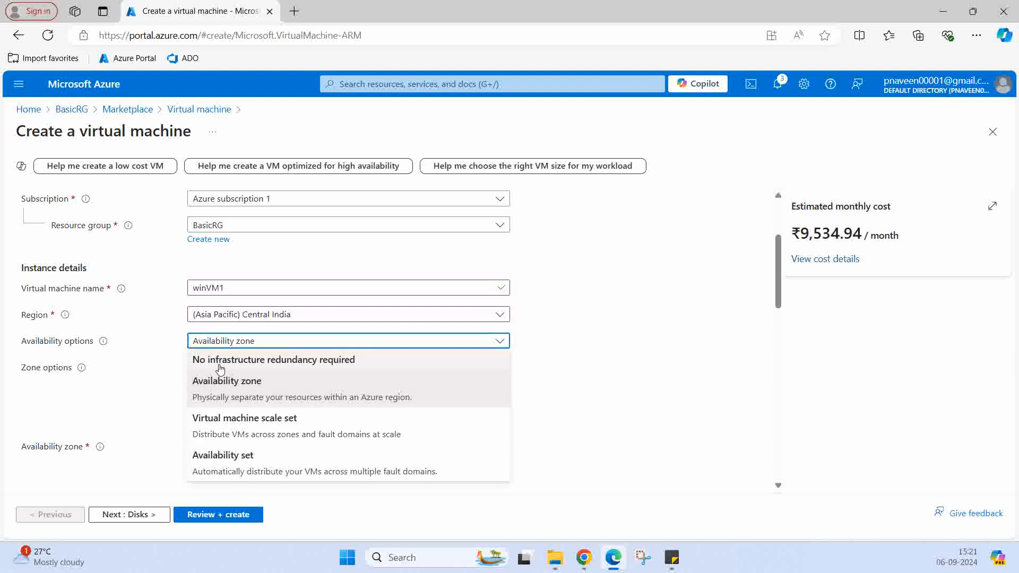
{"action": "left_click", "coordinate": [260, 363]}
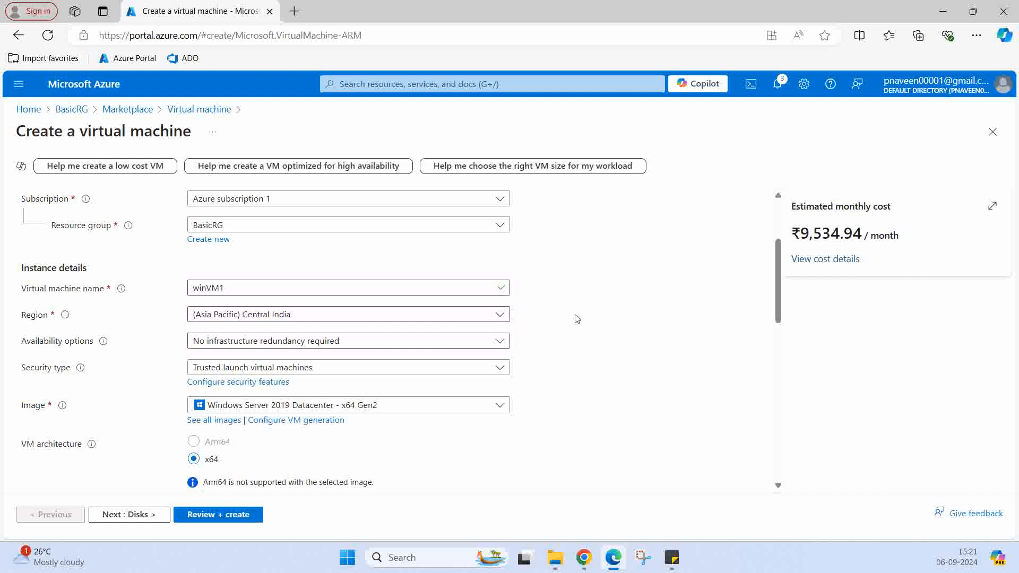
Step: Read the security type explanation and choose Trusted launch virtual machines as the security type
{"action": "scroll", "coordinate": [577, 319], "scroll_direction": "down", "scroll_amount": 1}
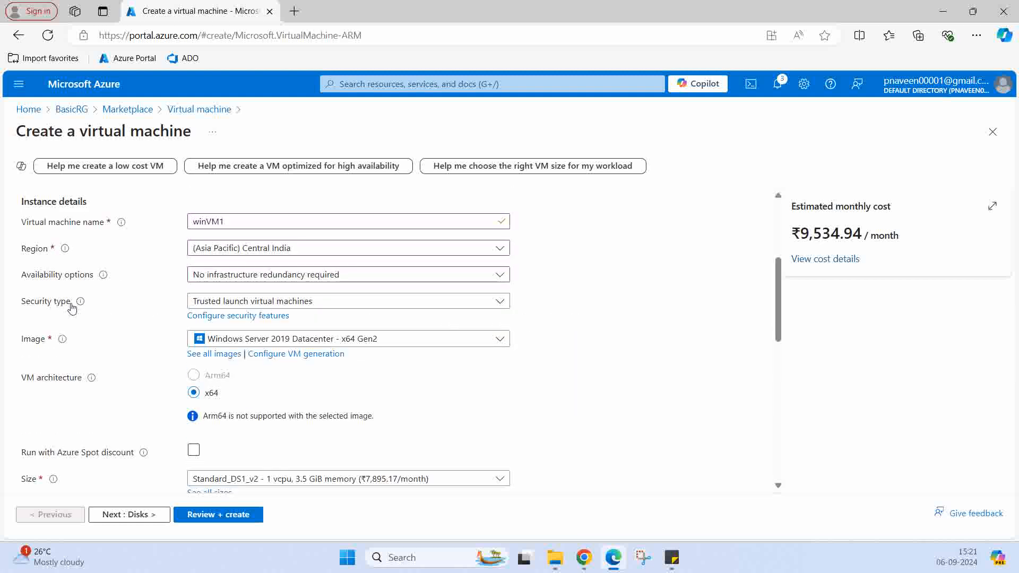
{"action": "mouse_move", "coordinate": [81, 302]}
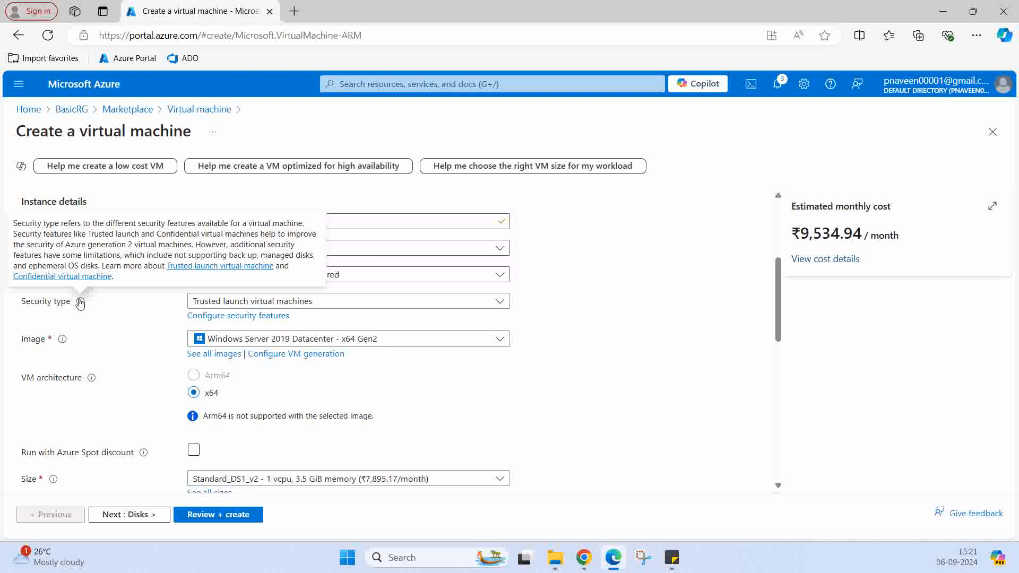
{"action": "left_click", "coordinate": [500, 302]}
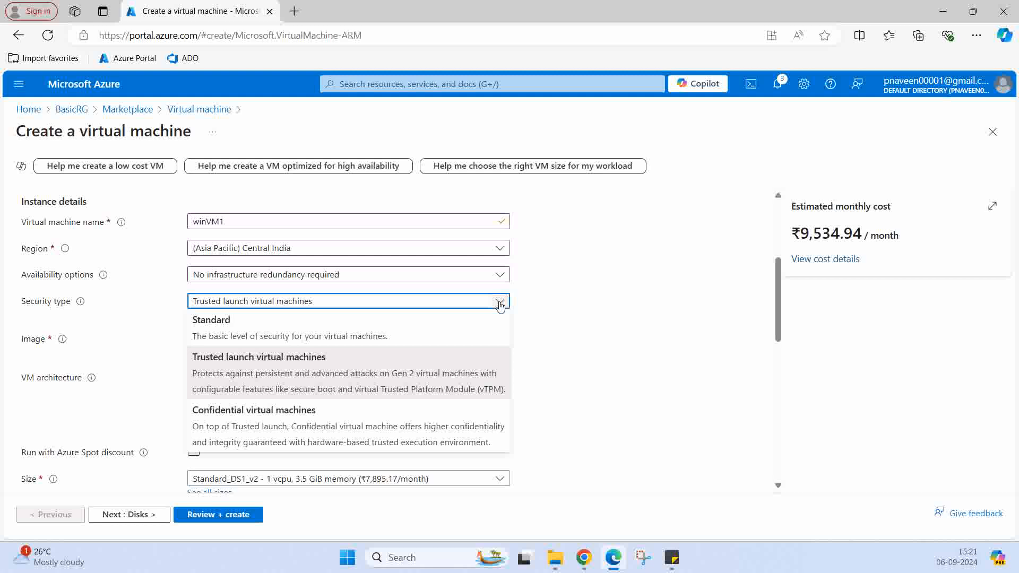
{"action": "left_click", "coordinate": [269, 359]}
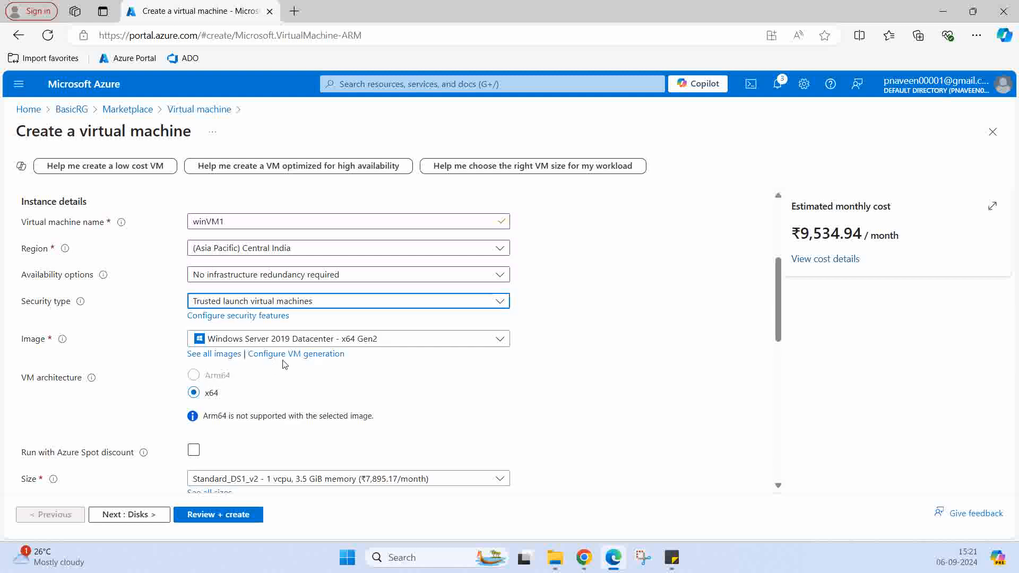
{"action": "left_click", "coordinate": [584, 310]}
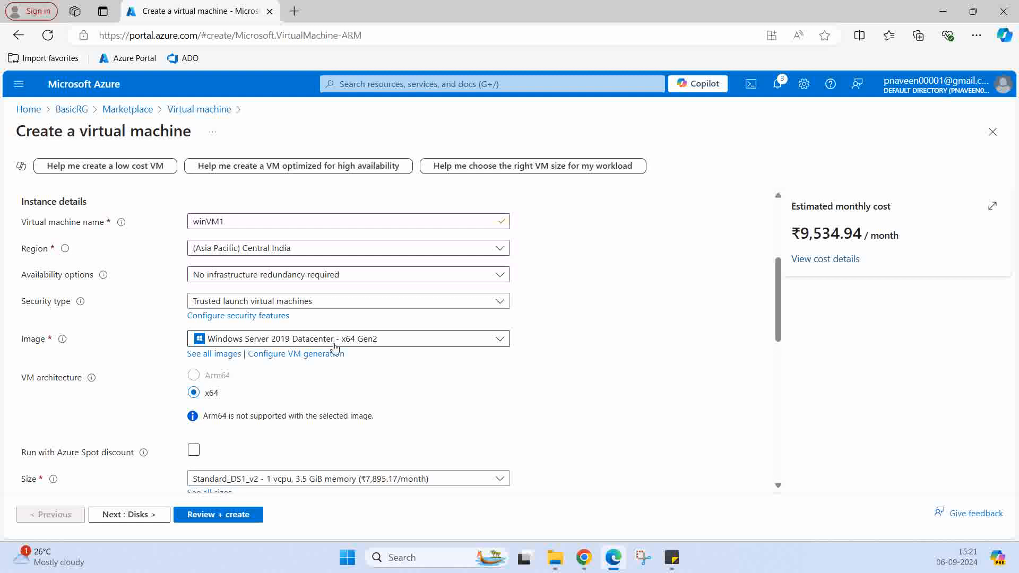
Step: Browse all available virtual machine images in the Marketplace and return to the creation form without choosing another
{"action": "left_click", "coordinate": [211, 355]}
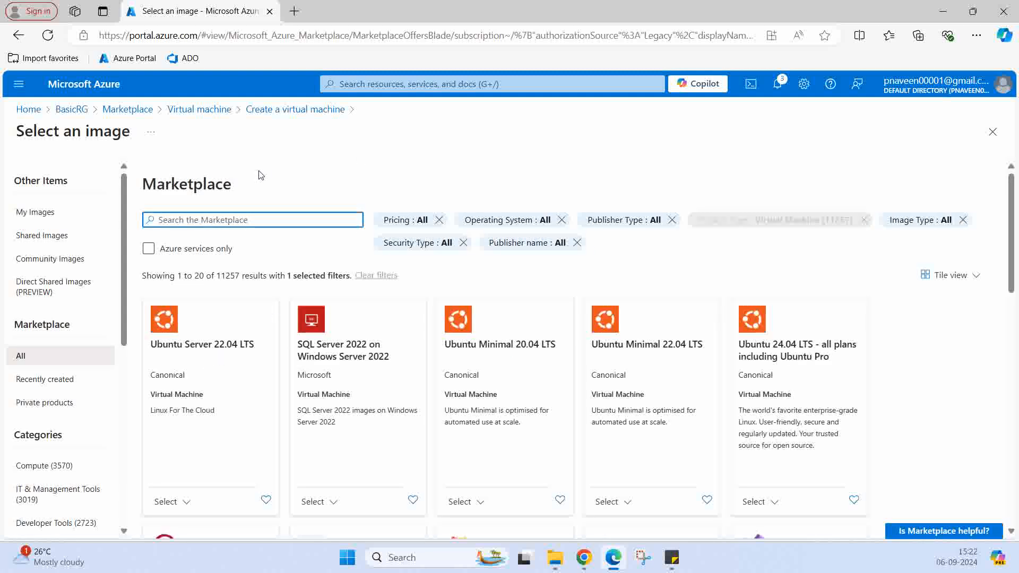
{"action": "scroll", "coordinate": [345, 422], "scroll_direction": "down", "scroll_amount": 5}
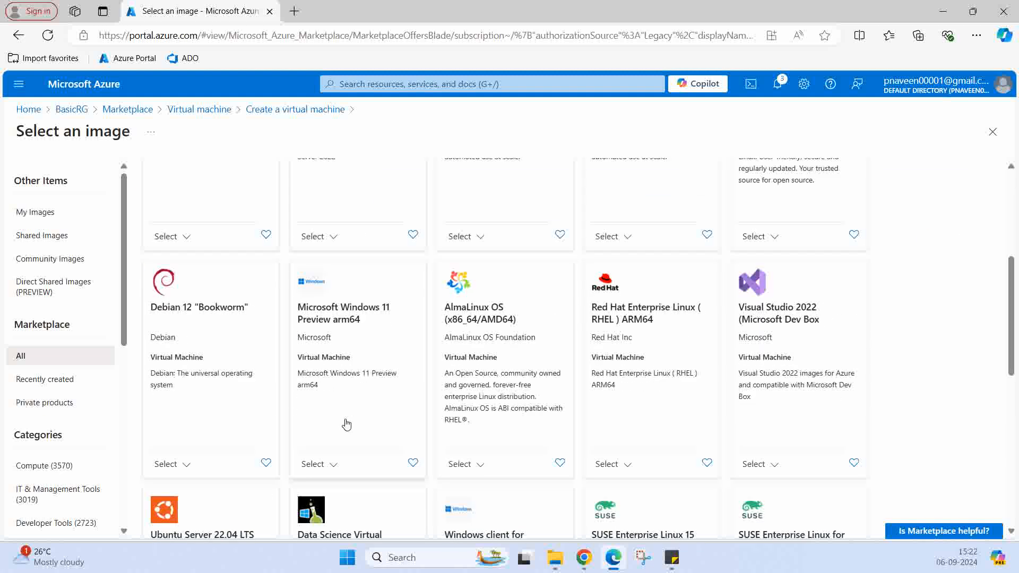
{"action": "scroll", "coordinate": [346, 424], "scroll_direction": "down", "scroll_amount": 9}
{"action": "scroll", "coordinate": [346, 424], "scroll_direction": "up", "scroll_amount": 14}
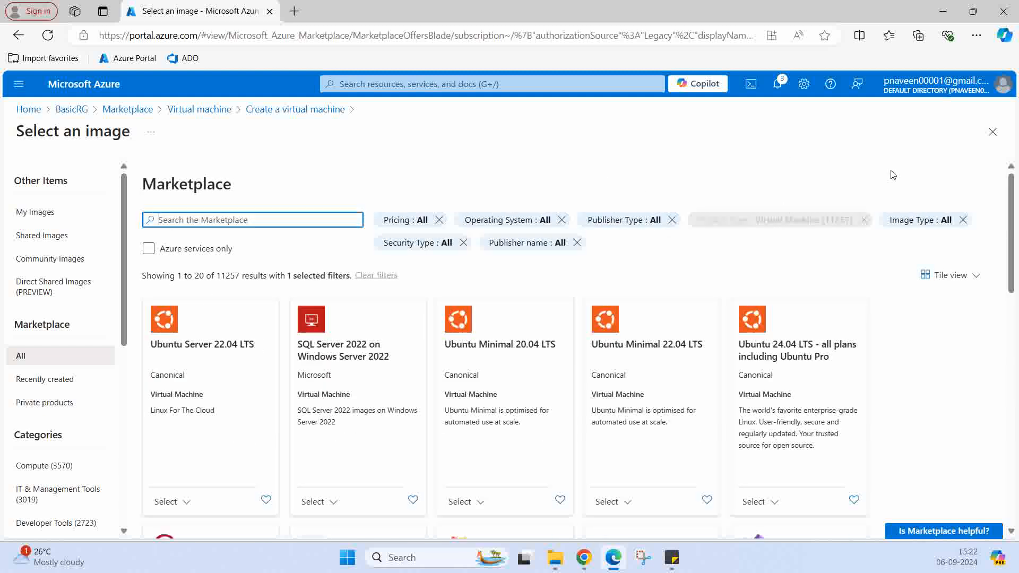
{"action": "left_click", "coordinate": [992, 132]}
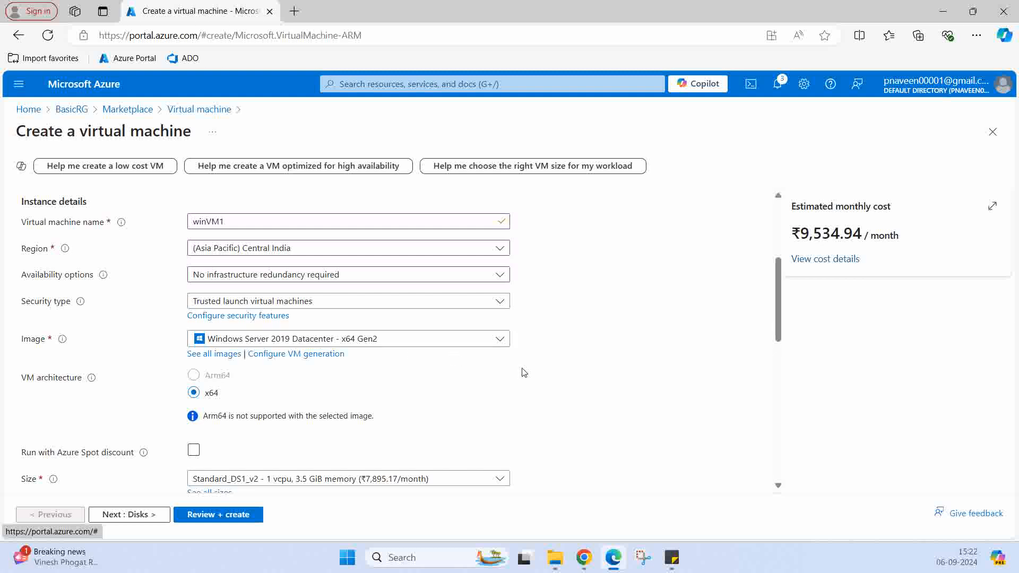
Step: Review the full list of VM sizes with their specifications and monthly costs, and return to the creation form
{"action": "scroll", "coordinate": [563, 359], "scroll_direction": "down", "scroll_amount": 1}
{"action": "scroll", "coordinate": [563, 359], "scroll_direction": "down", "scroll_amount": 2}
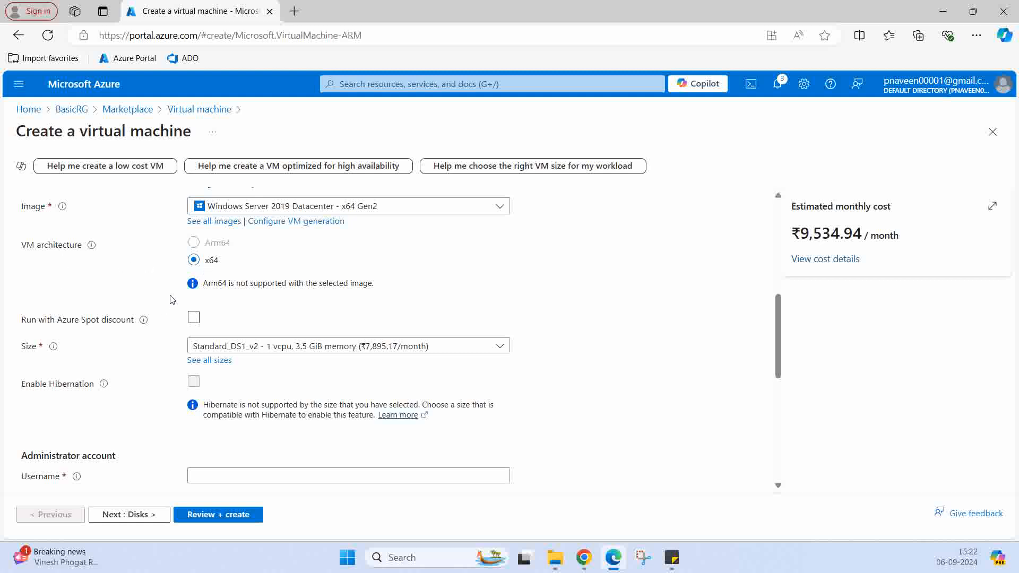
{"action": "scroll", "coordinate": [164, 312], "scroll_direction": "down", "scroll_amount": 1}
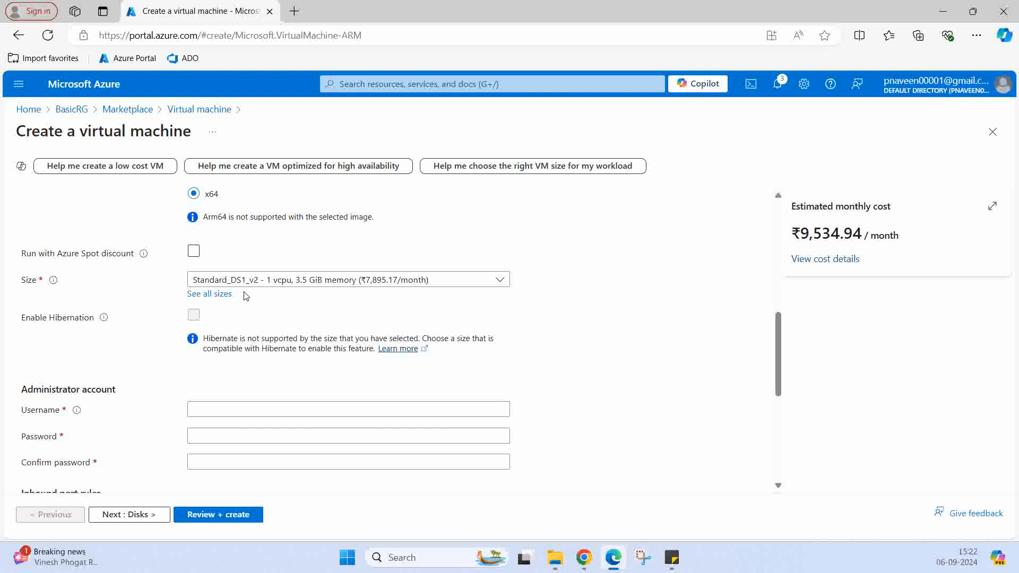
{"action": "left_click", "coordinate": [218, 295]}
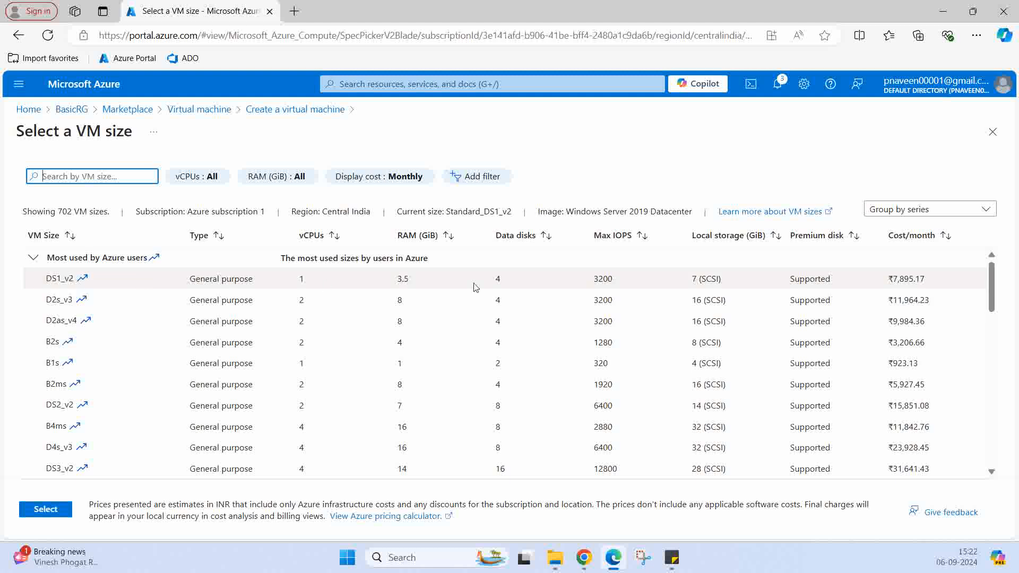
{"action": "left_click", "coordinate": [992, 132]}
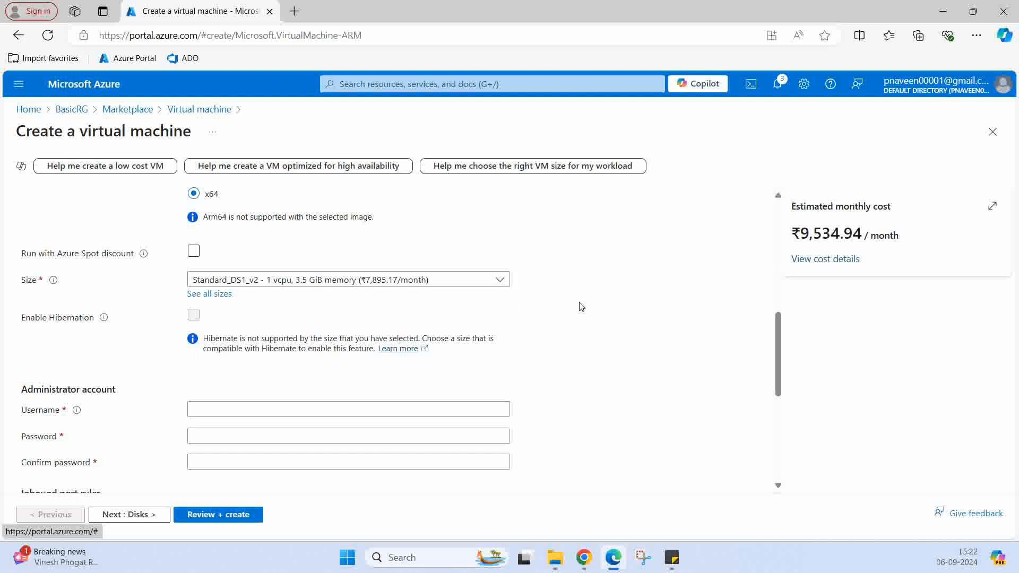
Step: Set the administrator account's username to azureuser
{"action": "scroll", "coordinate": [611, 295], "scroll_direction": "down", "scroll_amount": 1}
{"action": "scroll", "coordinate": [610, 295], "scroll_direction": "down", "scroll_amount": 1}
{"action": "left_click", "coordinate": [237, 277]}
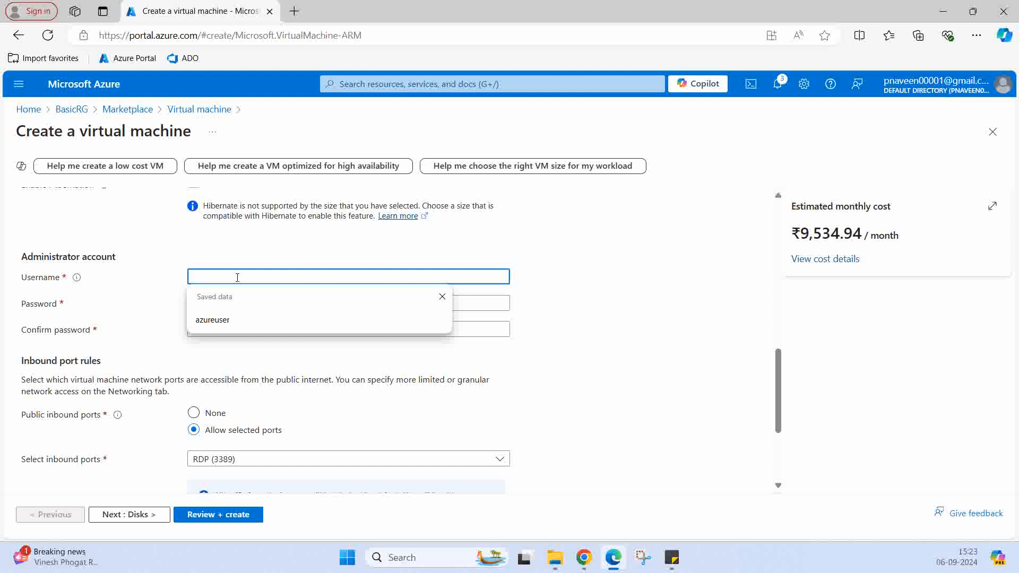
{"action": "left_click", "coordinate": [212, 320]}
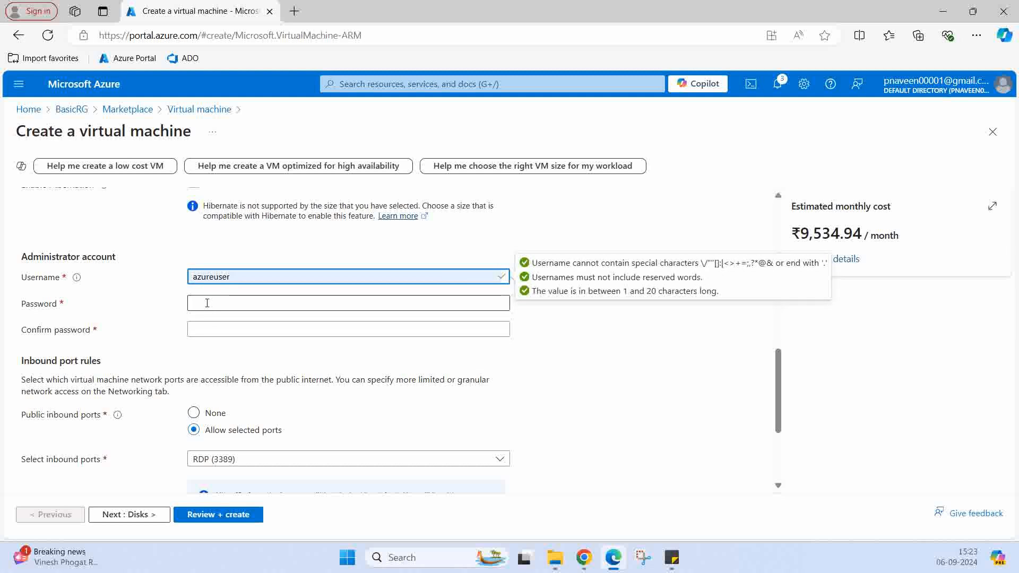
Step: Enter the administrator account password and repeat it in the confirmation field
{"action": "left_click", "coordinate": [207, 302]}
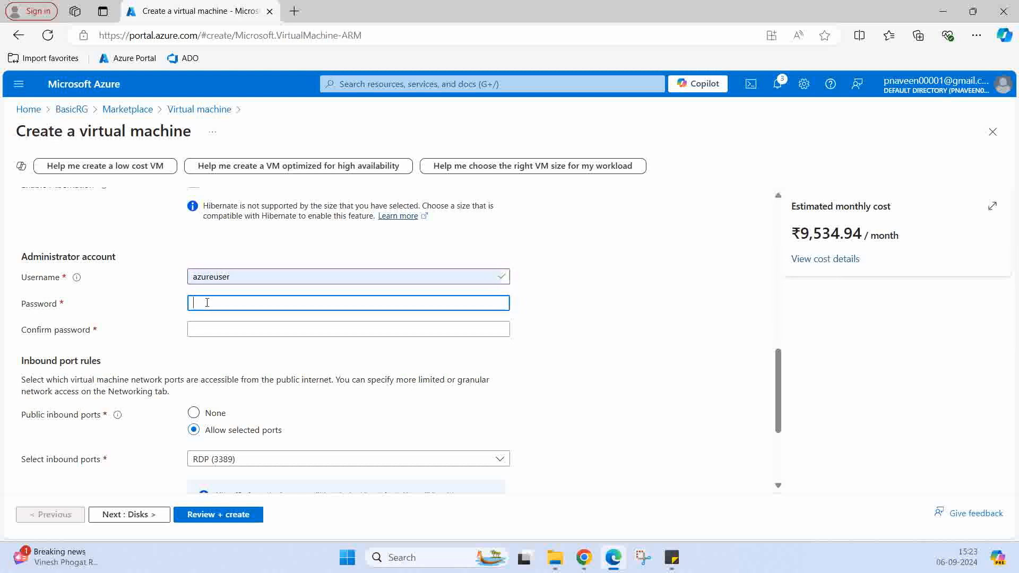
{"action": "type", "text": "•••••••"}
{"action": "key", "text": "BackSpace"}
{"action": "key", "text": "BackSpace"}
{"action": "key", "text": "BackSpace"}
{"action": "key", "text": "BackSpace"}
{"action": "key", "text": "BackSpace"}
{"action": "key", "text": "BackSpace"}
{"action": "type", "text": "••••••"}
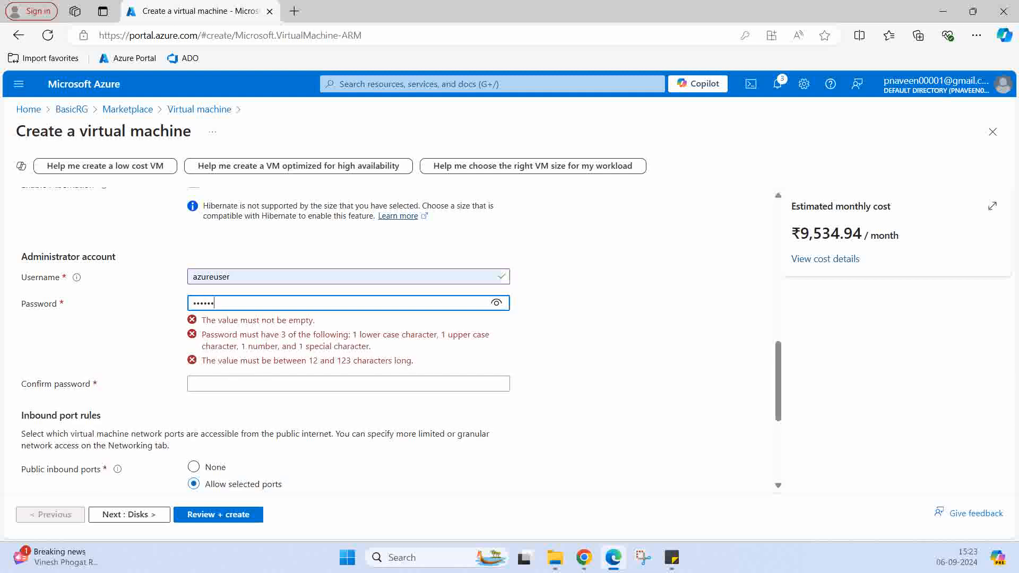
{"action": "type", "text": "••••••"}
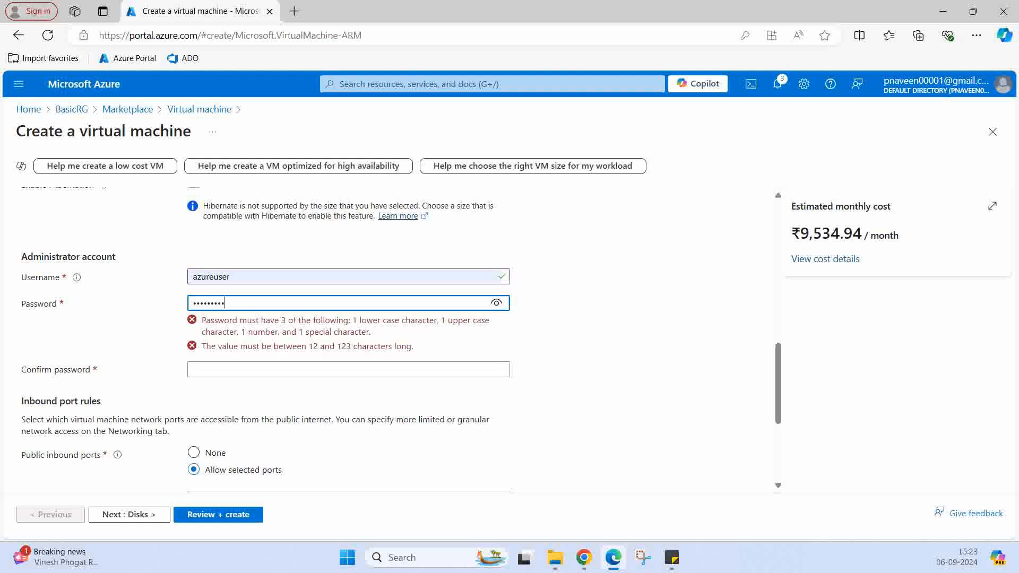
{"action": "key", "text": "Tab"}
{"action": "type", "text": "•••••••"}
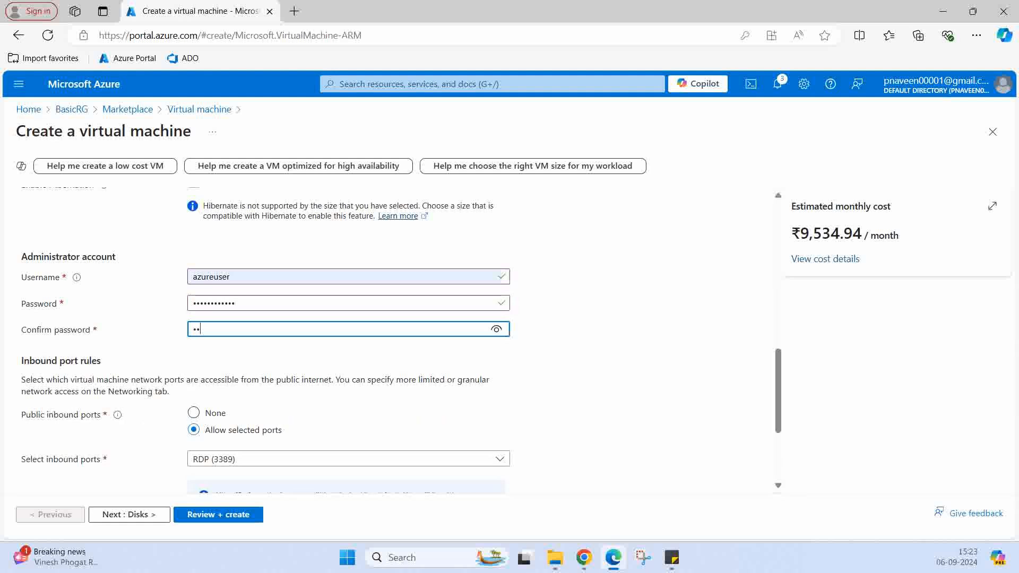
{"action": "type", "text": "•••"}
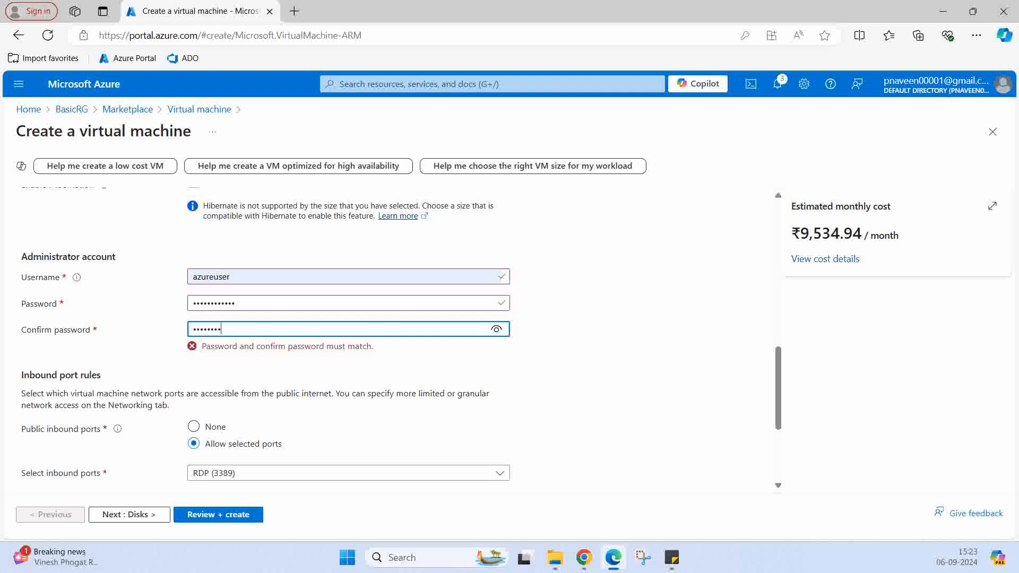
{"action": "type", "text": "•"}
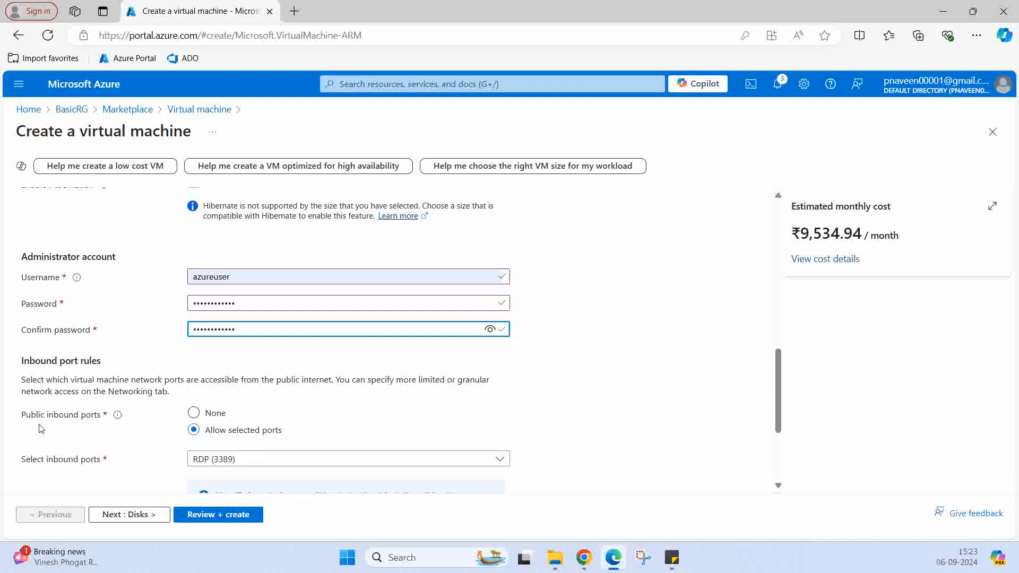
Step: Allow HTTP (80), HTTPS (443) and SSH (22) as public inbound ports in addition to RDP (3389)
{"action": "left_click", "coordinate": [636, 316]}
{"action": "scroll", "coordinate": [636, 316], "scroll_direction": "down", "scroll_amount": 3}
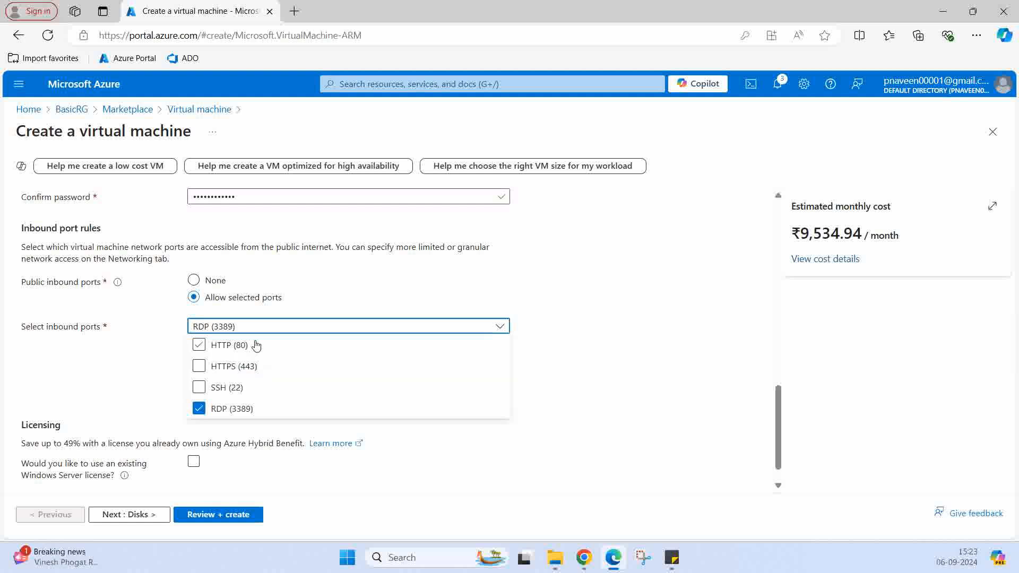
{"action": "left_click", "coordinate": [198, 346]}
{"action": "left_click", "coordinate": [199, 366]}
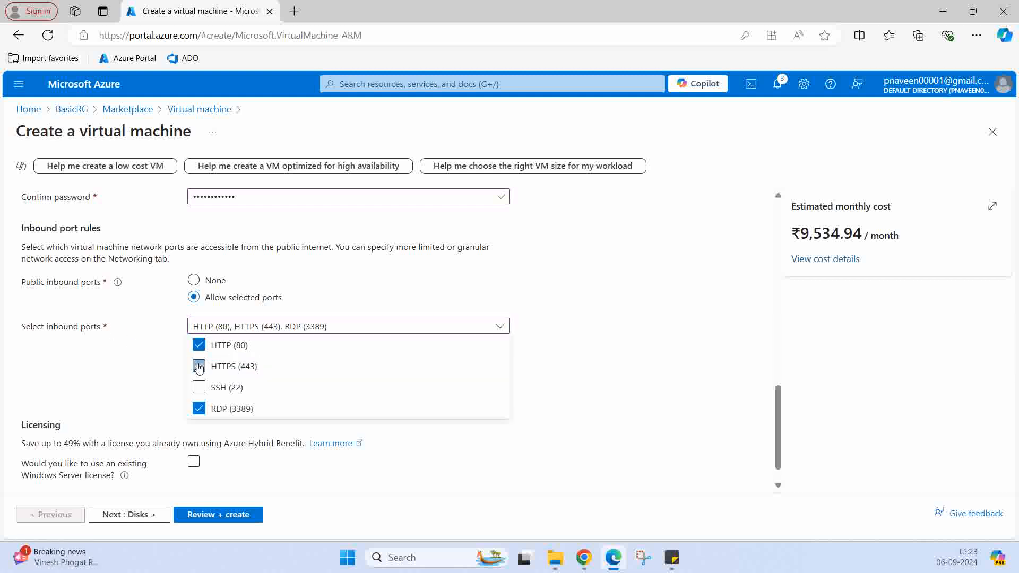
{"action": "left_click", "coordinate": [199, 387]}
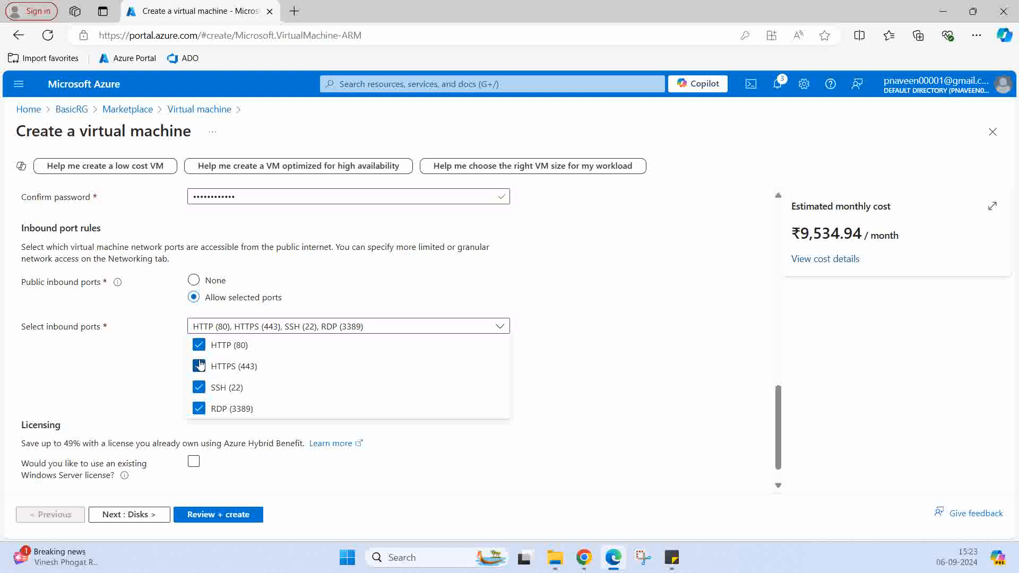
{"action": "left_click", "coordinate": [603, 329]}
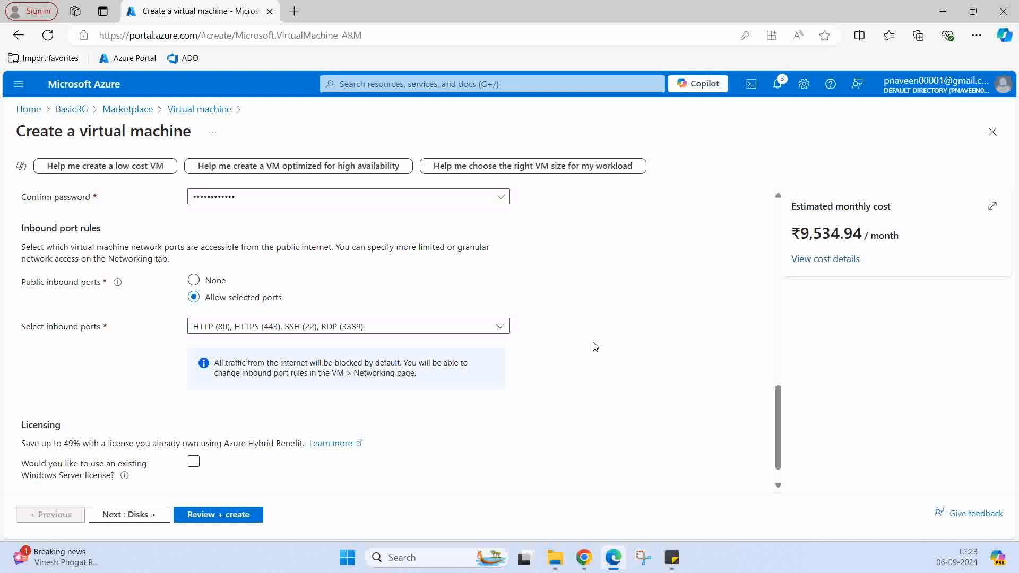
{"action": "scroll", "coordinate": [595, 347], "scroll_direction": "down", "scroll_amount": 1}
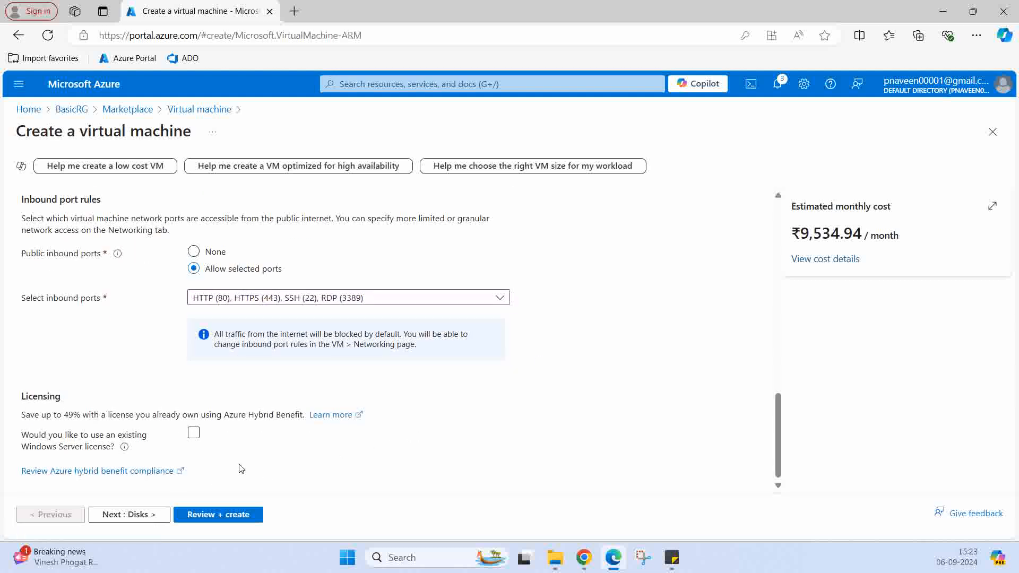
Step: Proceed to the disk settings and set the OS disk type to locally-redundant Standard SSD
{"action": "left_click", "coordinate": [124, 515]}
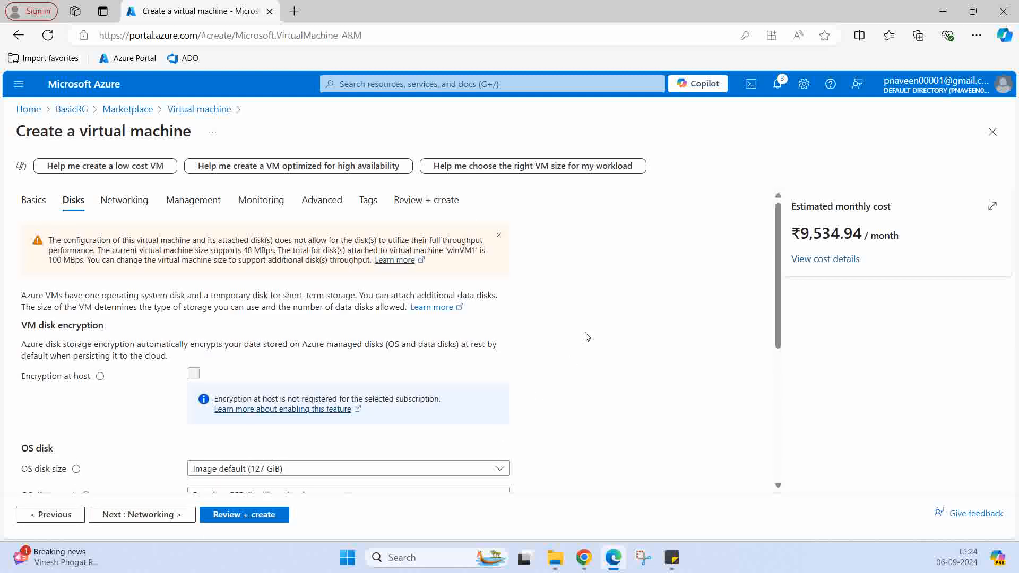
{"action": "scroll", "coordinate": [587, 337], "scroll_direction": "down", "scroll_amount": 4}
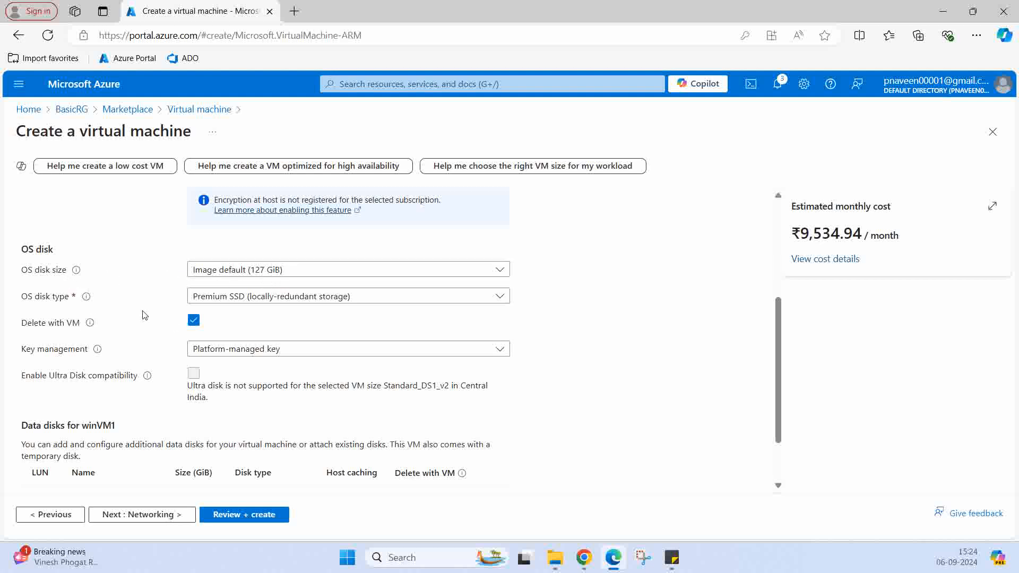
{"action": "left_click", "coordinate": [425, 301]}
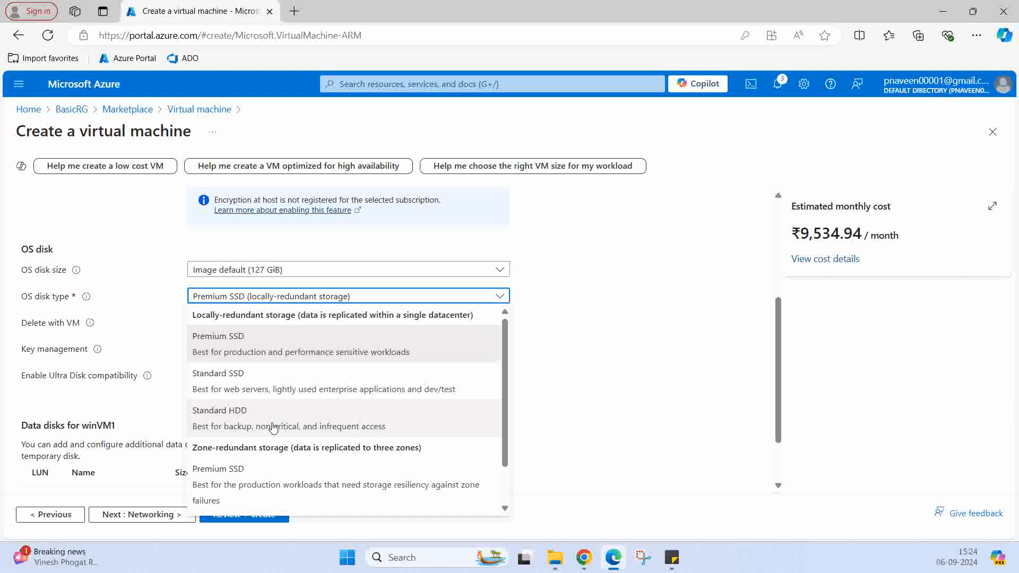
{"action": "scroll", "coordinate": [255, 427], "scroll_direction": "down", "scroll_amount": 1}
{"action": "scroll", "coordinate": [280, 427], "scroll_direction": "up", "scroll_amount": 1}
{"action": "left_click", "coordinate": [232, 377]}
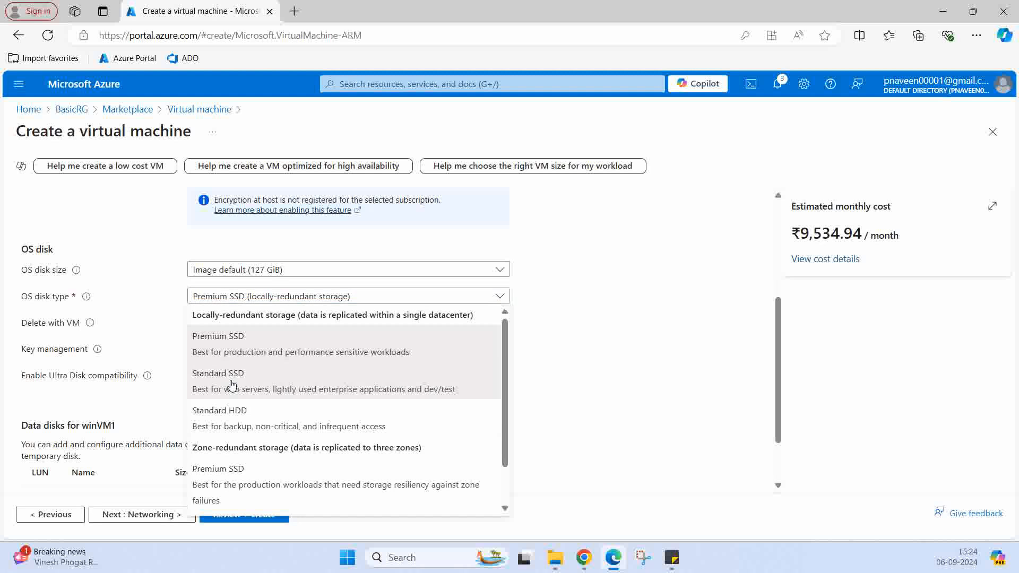
{"action": "scroll", "coordinate": [590, 300], "scroll_direction": "down", "scroll_amount": 1}
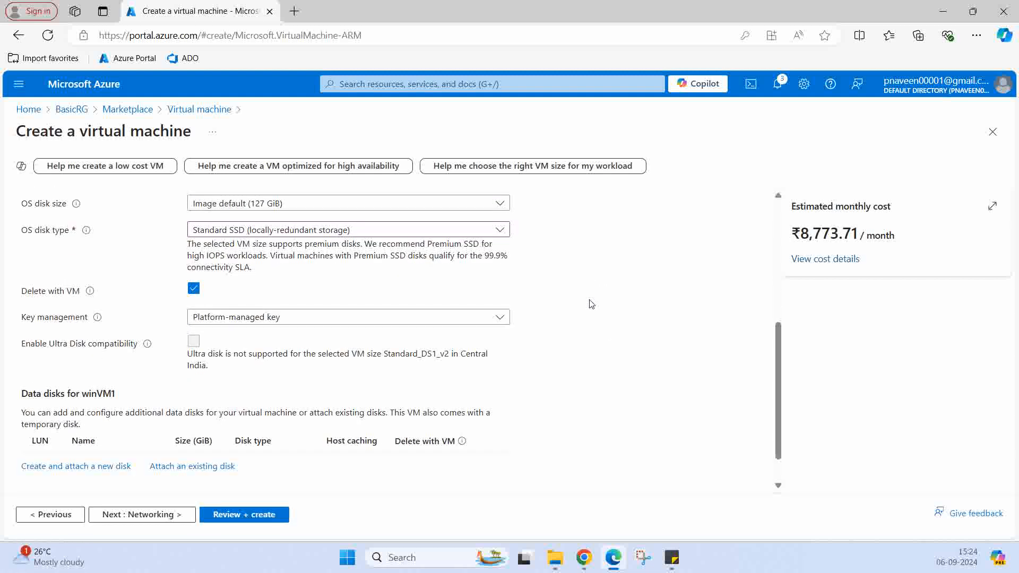
Step: Examine the OS disk's key management options and the new data disk form, and close the form without creating a disk
{"action": "mouse_move", "coordinate": [96, 320]}
{"action": "left_click", "coordinate": [499, 319]}
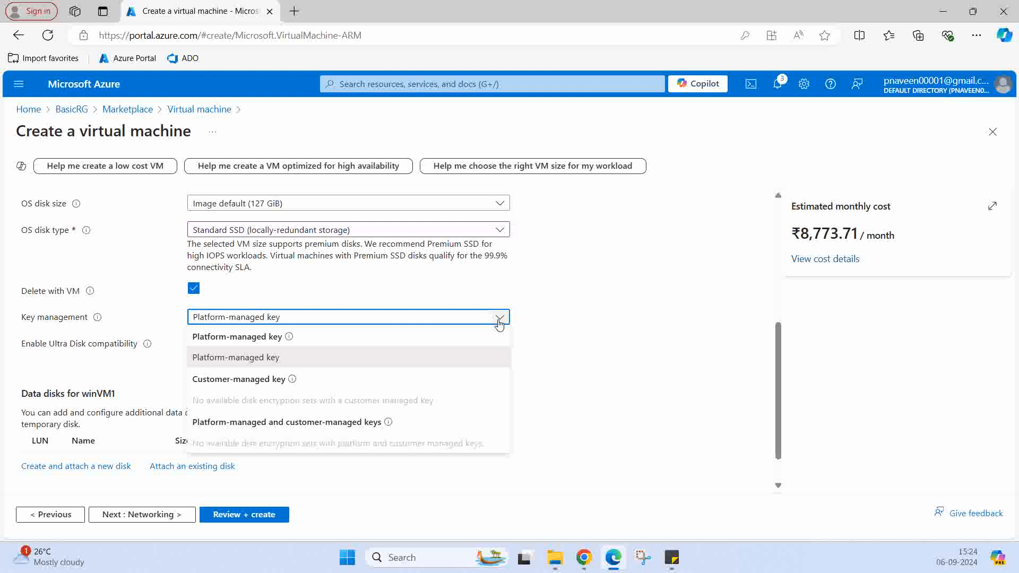
{"action": "left_click", "coordinate": [588, 302]}
{"action": "scroll", "coordinate": [588, 302], "scroll_direction": "down", "scroll_amount": 1}
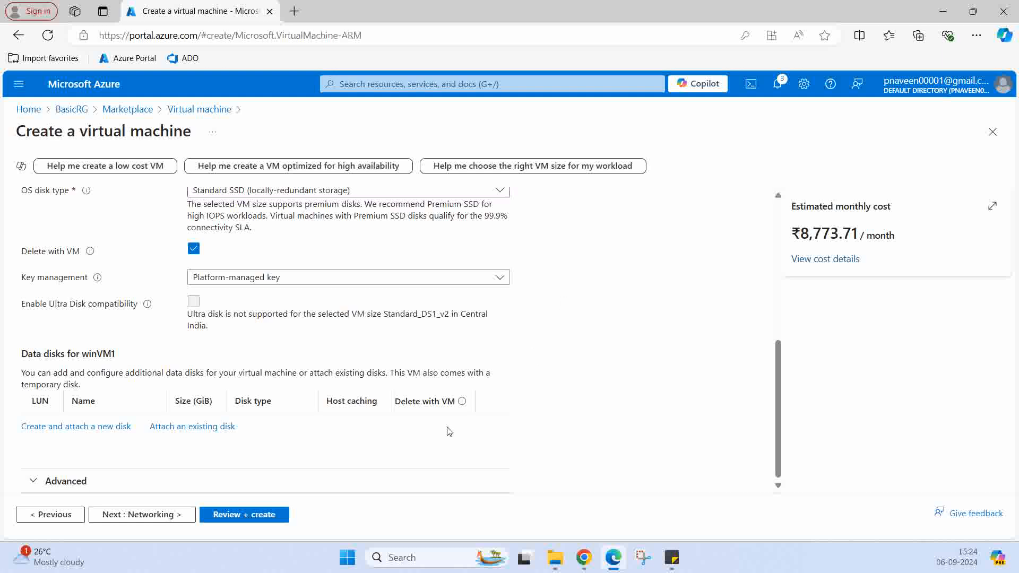
{"action": "left_click", "coordinate": [72, 427]}
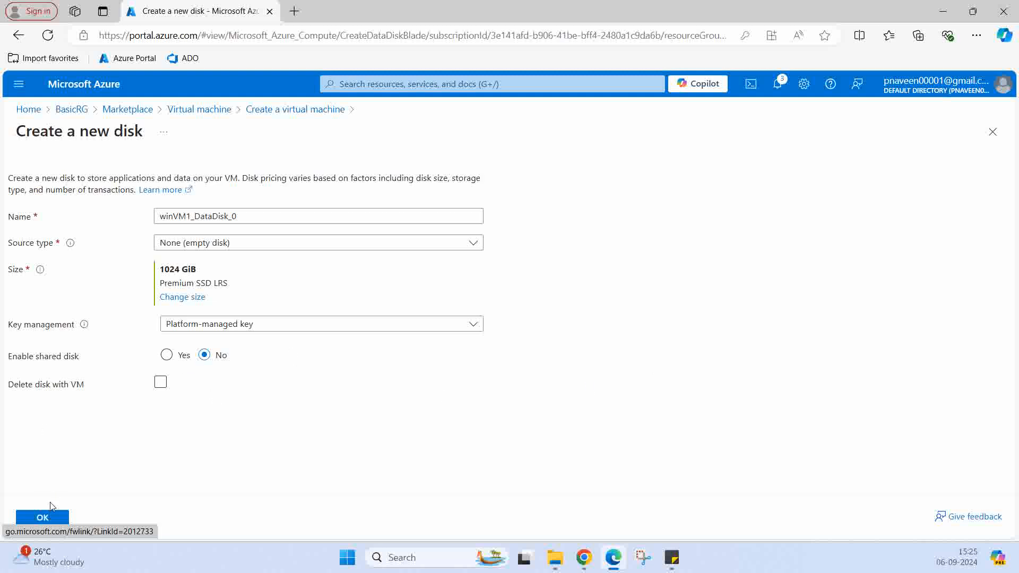
{"action": "left_click", "coordinate": [992, 132]}
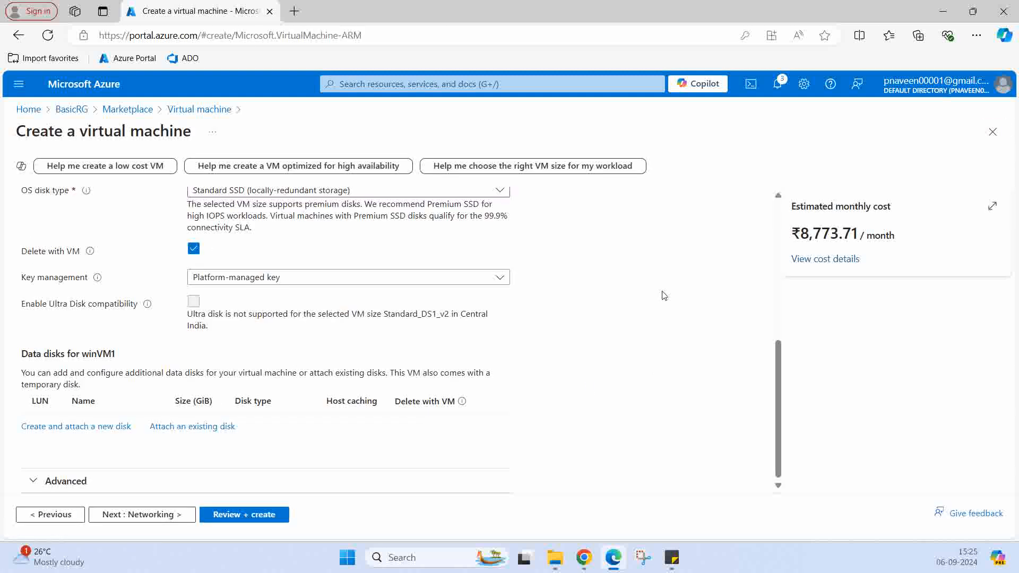
Step: In the networking settings, set the NIC network security group to Advanced and choose the existing winVM1-nsg
{"action": "left_click", "coordinate": [115, 513]}
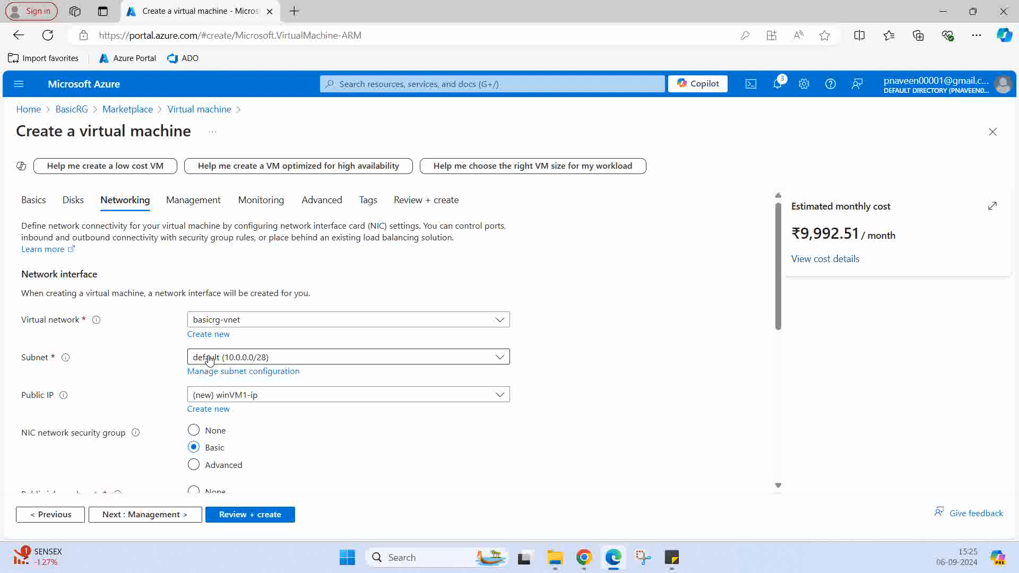
{"action": "scroll", "coordinate": [588, 376], "scroll_direction": "down", "scroll_amount": 2}
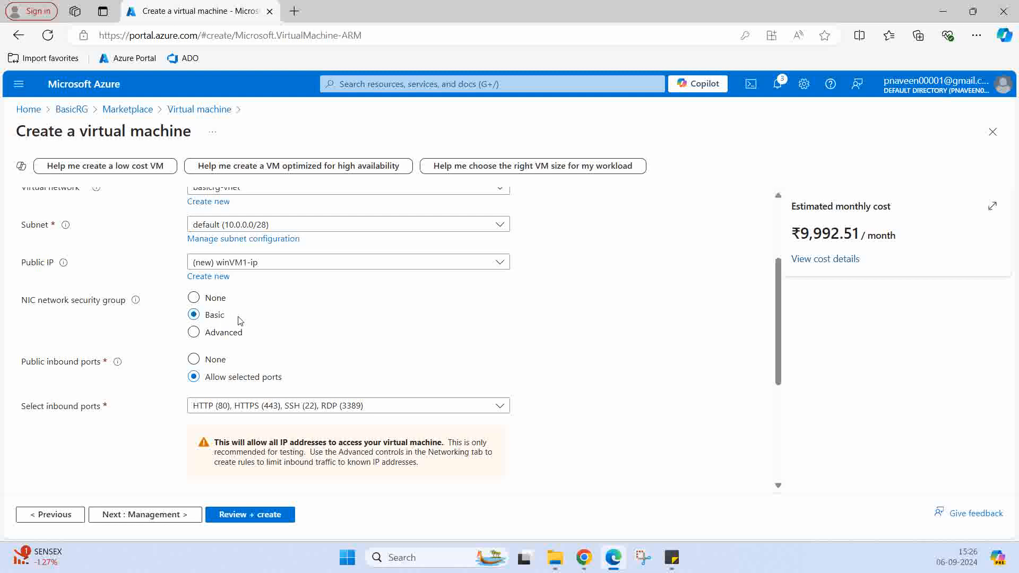
{"action": "left_click", "coordinate": [194, 333]}
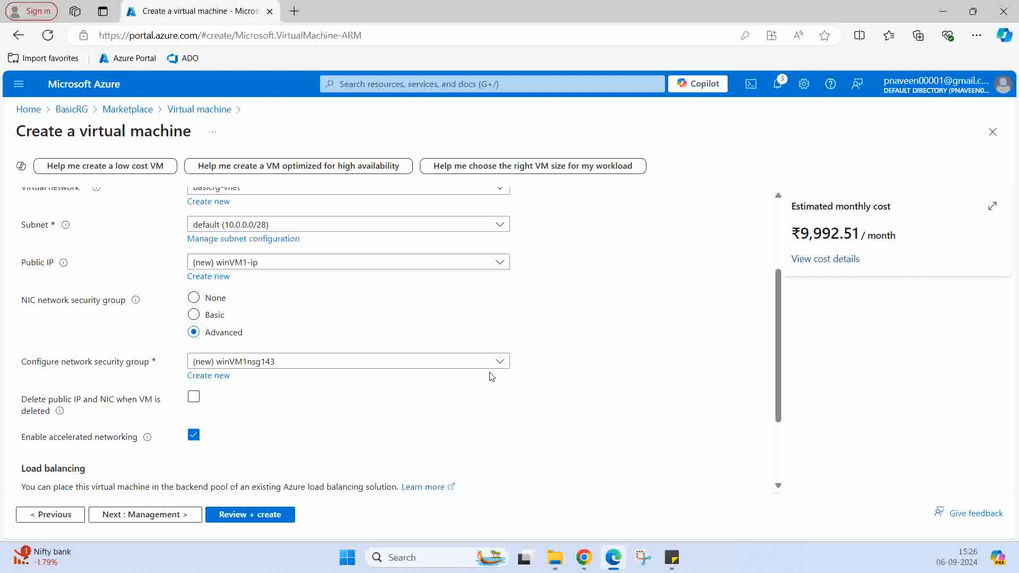
{"action": "left_click", "coordinate": [499, 362]}
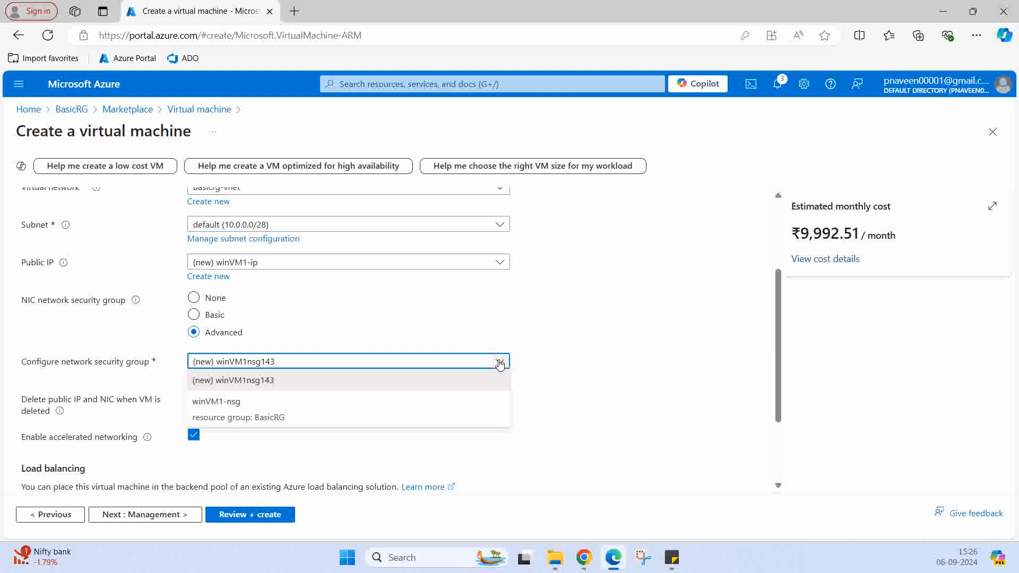
{"action": "left_click", "coordinate": [226, 408]}
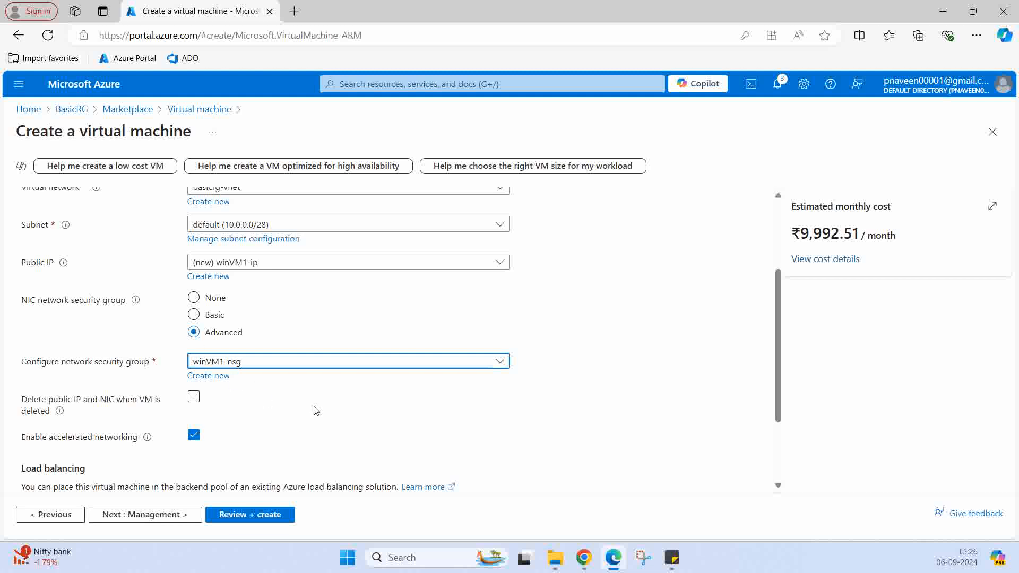
Step: Enable deletion of the public IP and NIC when the VM is deleted, and check the accelerated networking and load balancing options
{"action": "scroll", "coordinate": [286, 406], "scroll_direction": "down", "scroll_amount": 1}
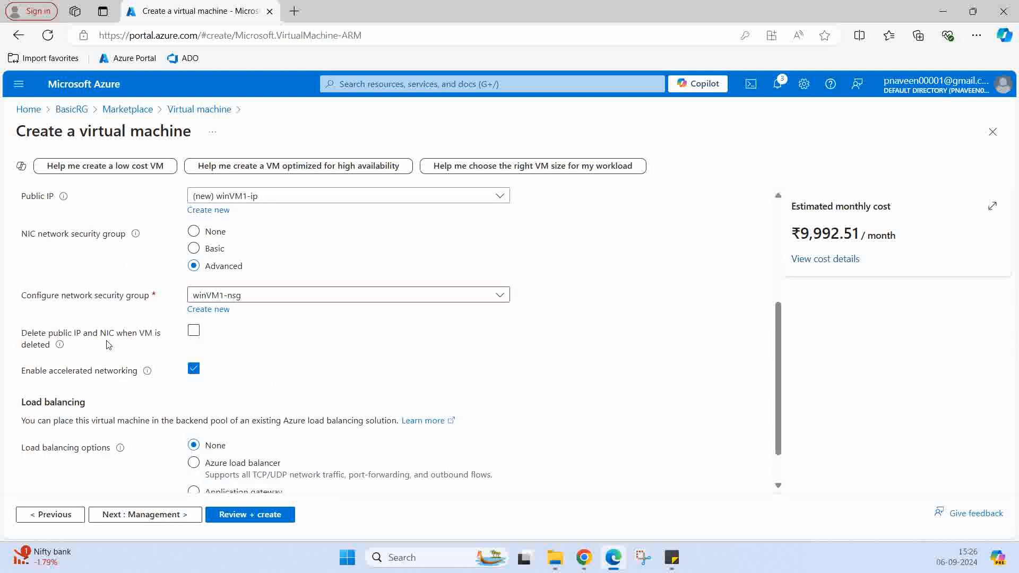
{"action": "left_click", "coordinate": [193, 331]}
{"action": "mouse_move", "coordinate": [147, 372]}
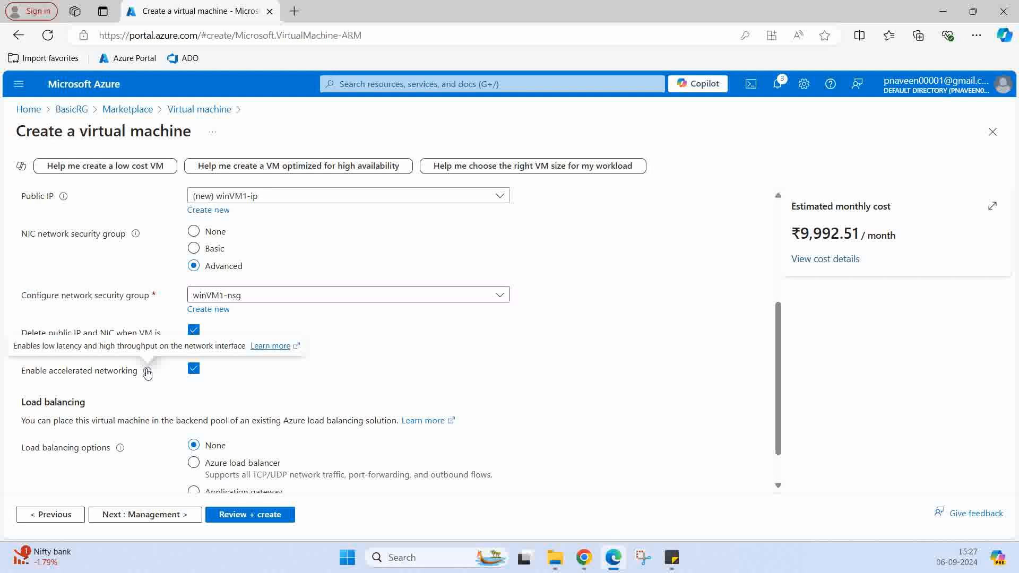
{"action": "scroll", "coordinate": [281, 372], "scroll_direction": "down", "scroll_amount": 1}
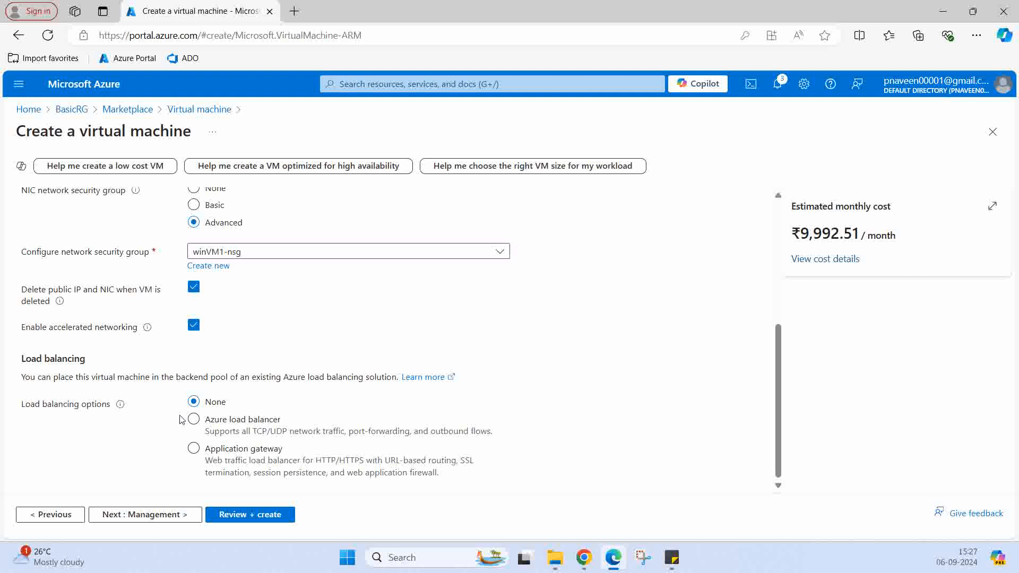
Step: Go through the management options without enabling any, and disable boot diagnostics in the monitoring settings
{"action": "left_click", "coordinate": [146, 516]}
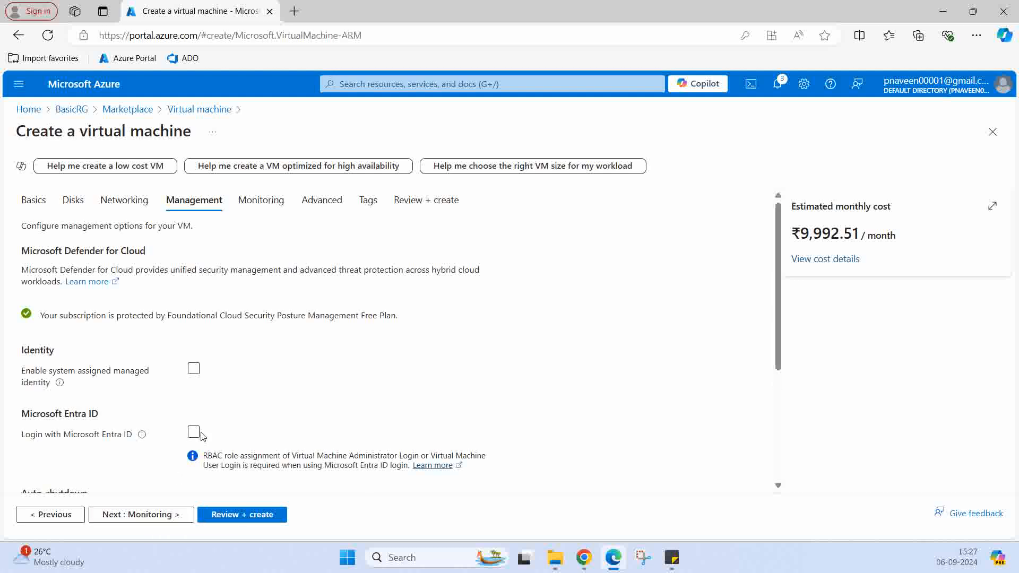
{"action": "mouse_move", "coordinate": [60, 386]}
{"action": "scroll", "coordinate": [364, 379], "scroll_direction": "down", "scroll_amount": 4}
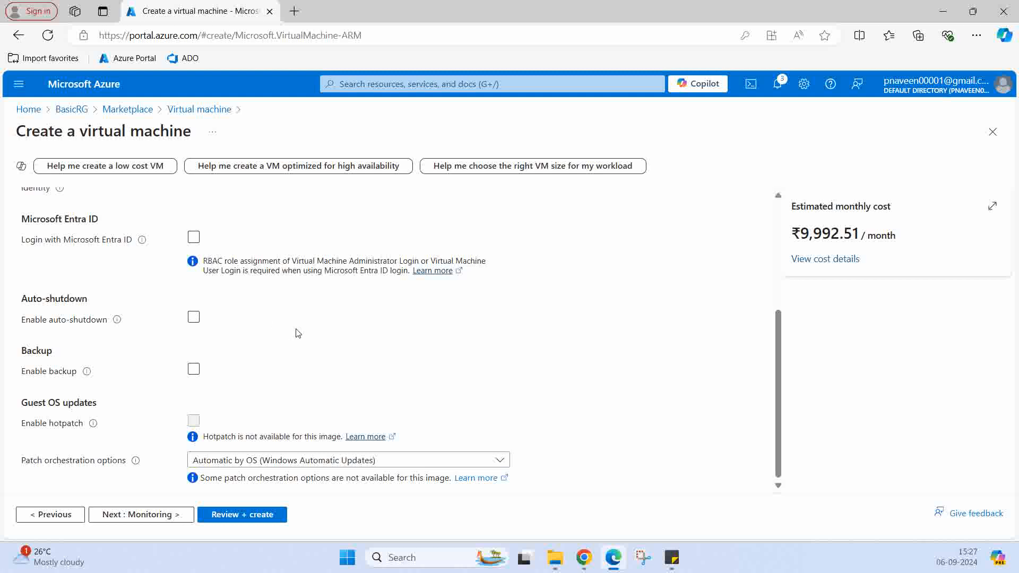
{"action": "left_click", "coordinate": [356, 326]}
{"action": "left_click", "coordinate": [336, 327]}
{"action": "left_click", "coordinate": [148, 514]}
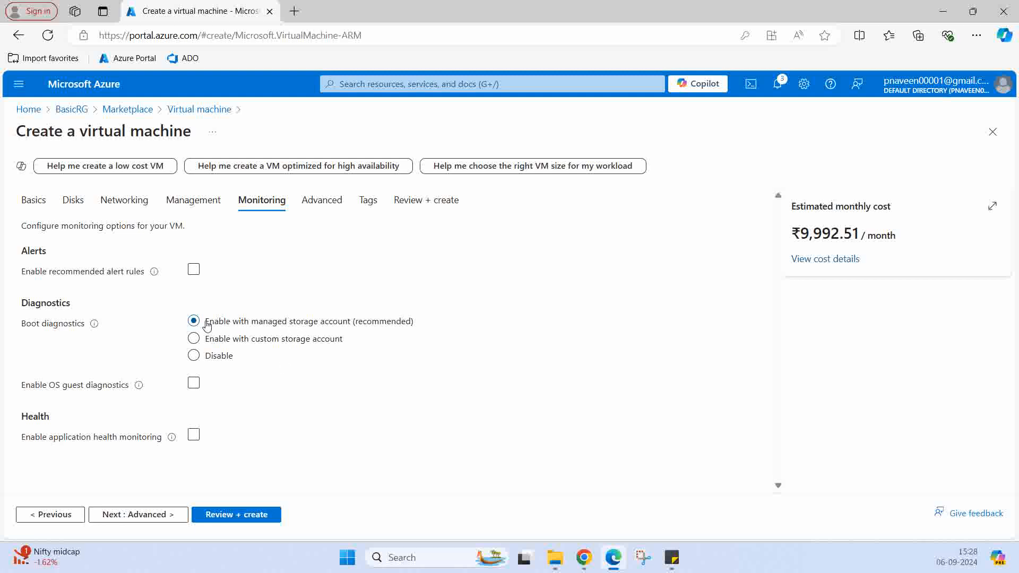
{"action": "left_click", "coordinate": [193, 356]}
Step: Examine the advanced settings, from extensions, VM applications and custom data to host, capacity reservation and proximity placement groups
{"action": "left_click", "coordinate": [141, 515]}
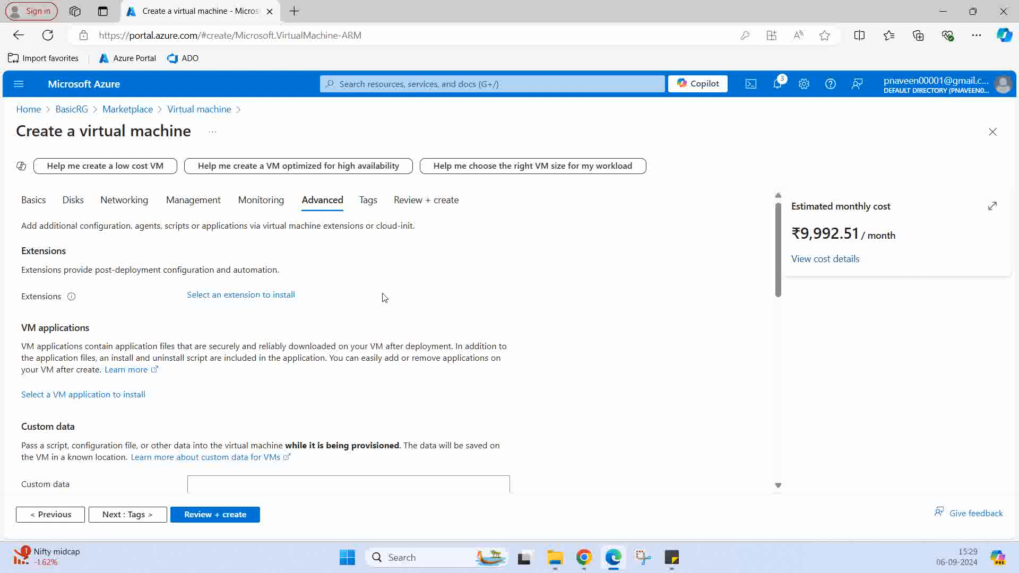
{"action": "scroll", "coordinate": [385, 298], "scroll_direction": "down", "scroll_amount": 2}
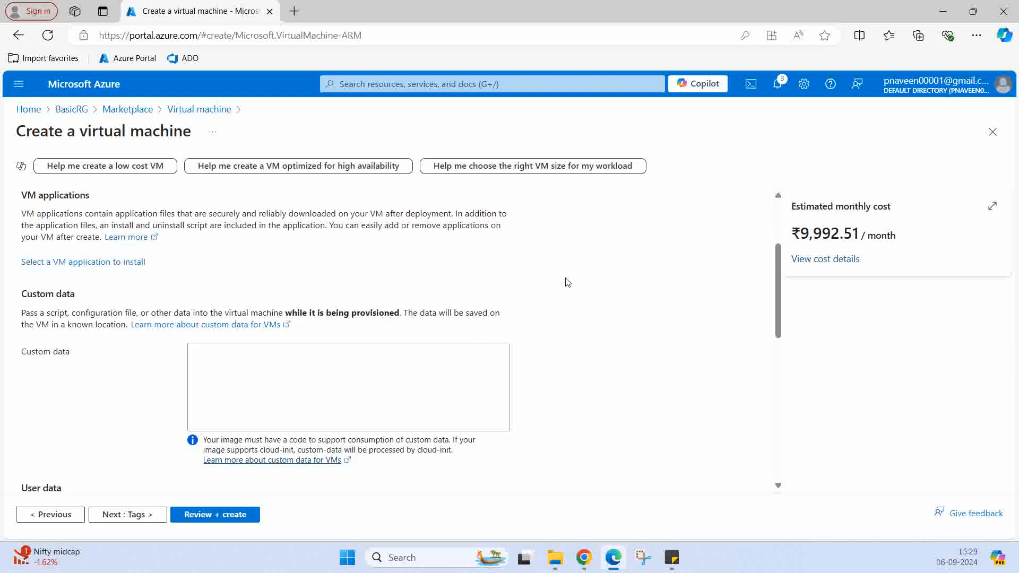
{"action": "scroll", "coordinate": [567, 282], "scroll_direction": "down", "scroll_amount": 1}
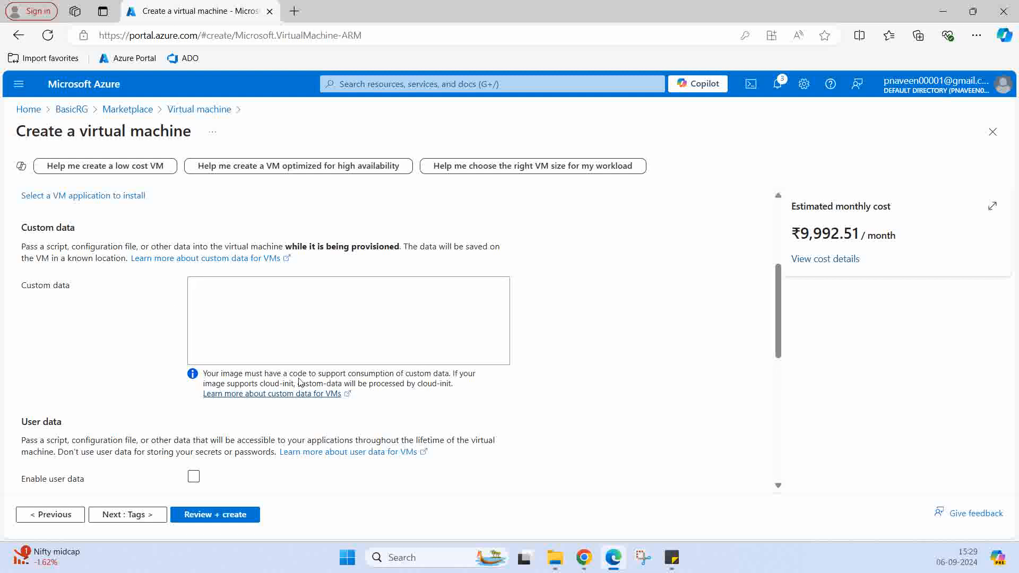
{"action": "scroll", "coordinate": [273, 320], "scroll_direction": "down", "scroll_amount": 1}
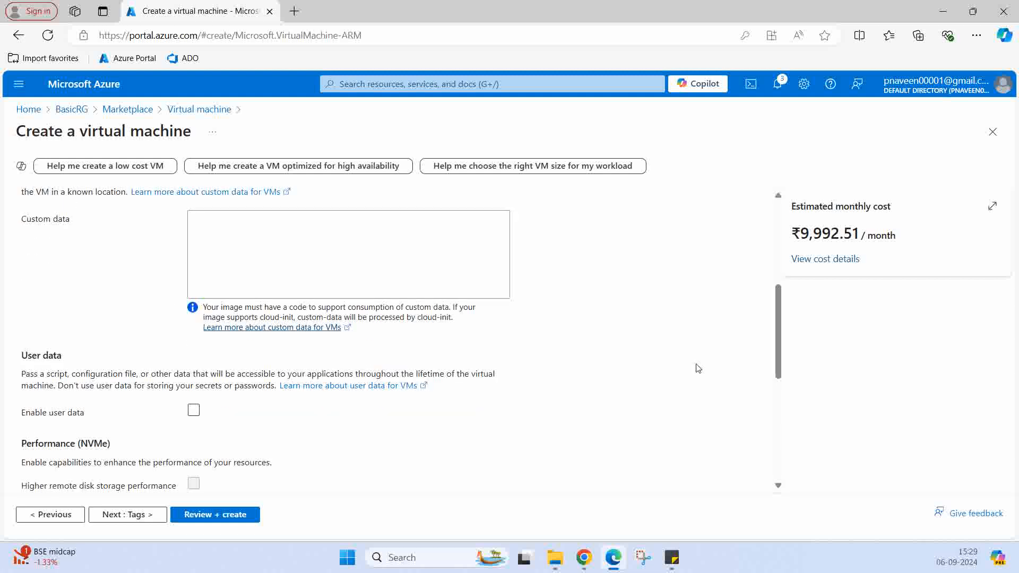
{"action": "scroll", "coordinate": [637, 367], "scroll_direction": "down", "scroll_amount": 2}
{"action": "scroll", "coordinate": [319, 380], "scroll_direction": "down", "scroll_amount": 3}
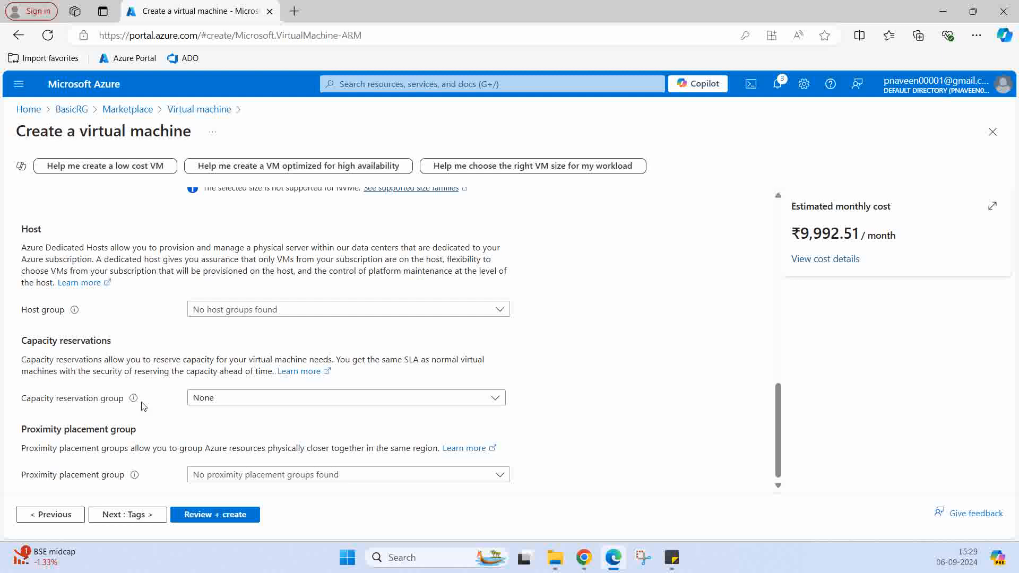
Step: Continue past the tags without adding any, and review the complete configuration summary before creation
{"action": "left_click", "coordinate": [129, 517]}
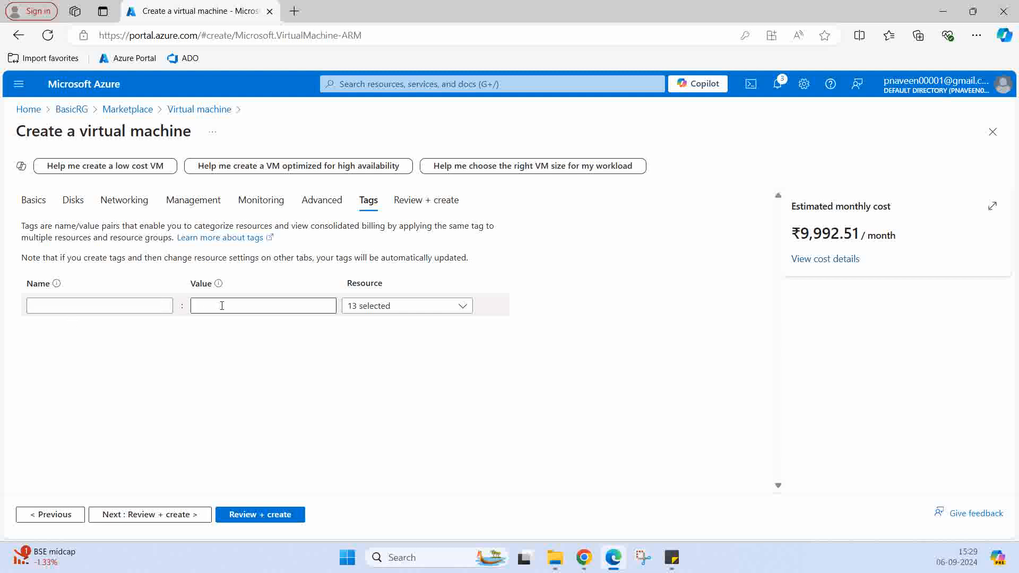
{"action": "left_click", "coordinate": [143, 514]}
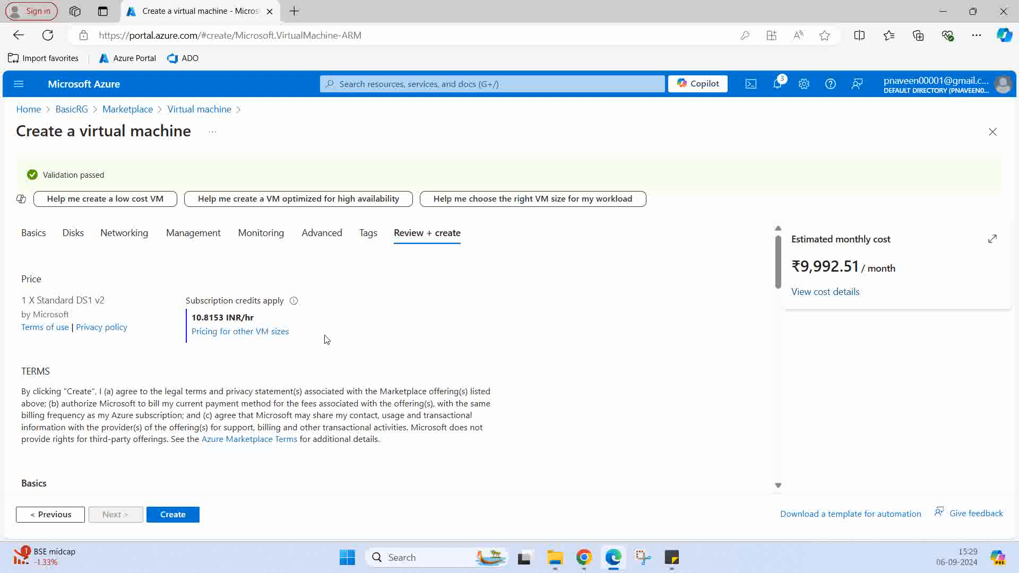
{"action": "scroll", "coordinate": [326, 340], "scroll_direction": "down", "scroll_amount": 3}
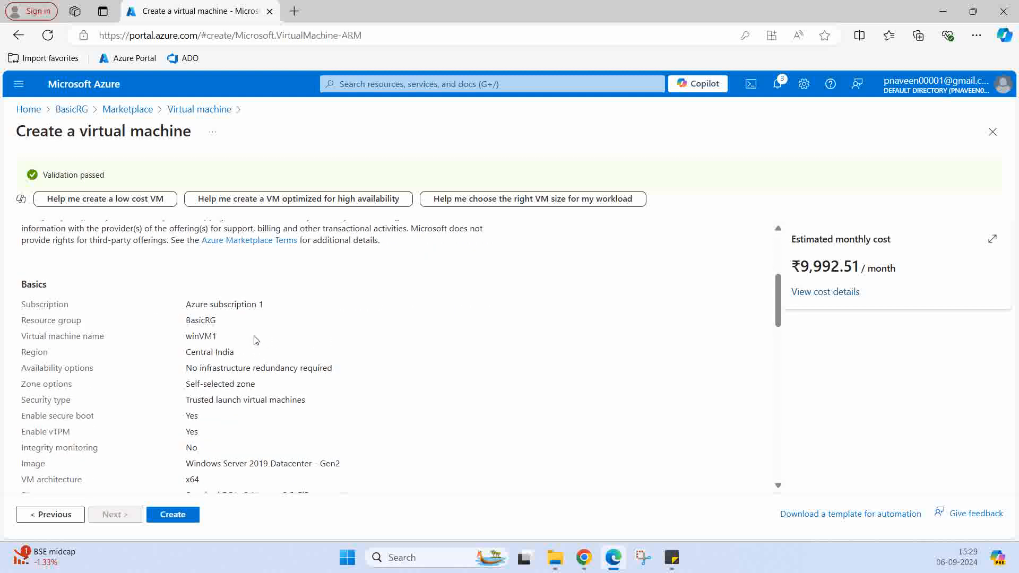
{"action": "scroll", "coordinate": [213, 306], "scroll_direction": "down", "scroll_amount": 5}
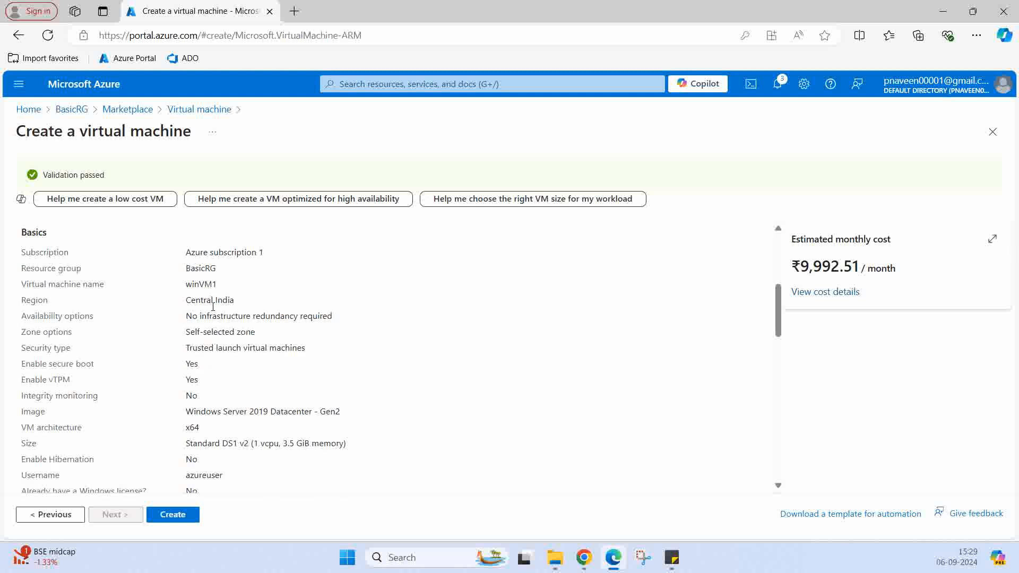
{"action": "scroll", "coordinate": [213, 306], "scroll_direction": "down", "scroll_amount": 10}
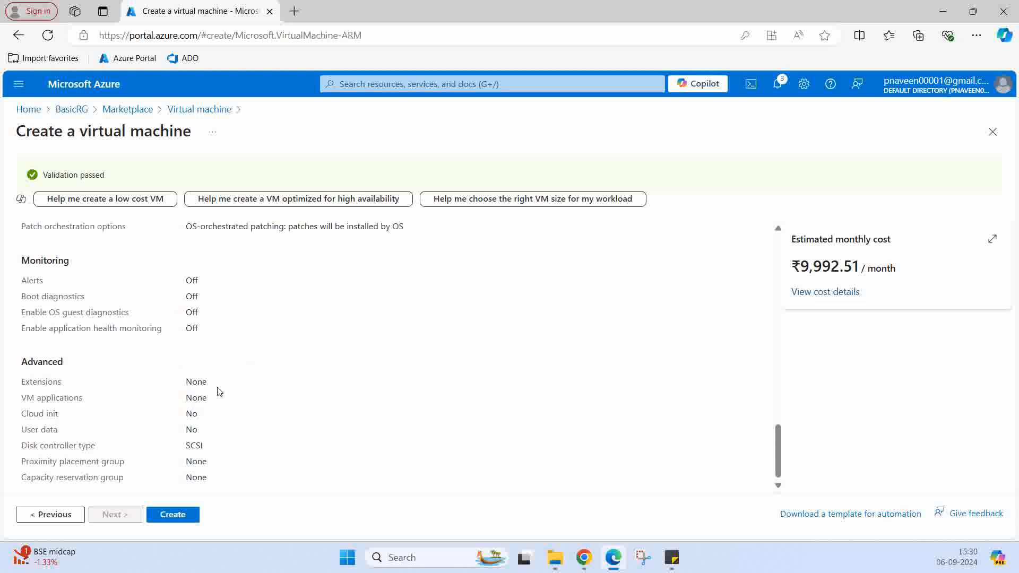
Step: Create the virtual machine from the validated configuration, and open the deployed winVM1 resource to review its overview and networking properties
{"action": "left_click", "coordinate": [183, 515]}
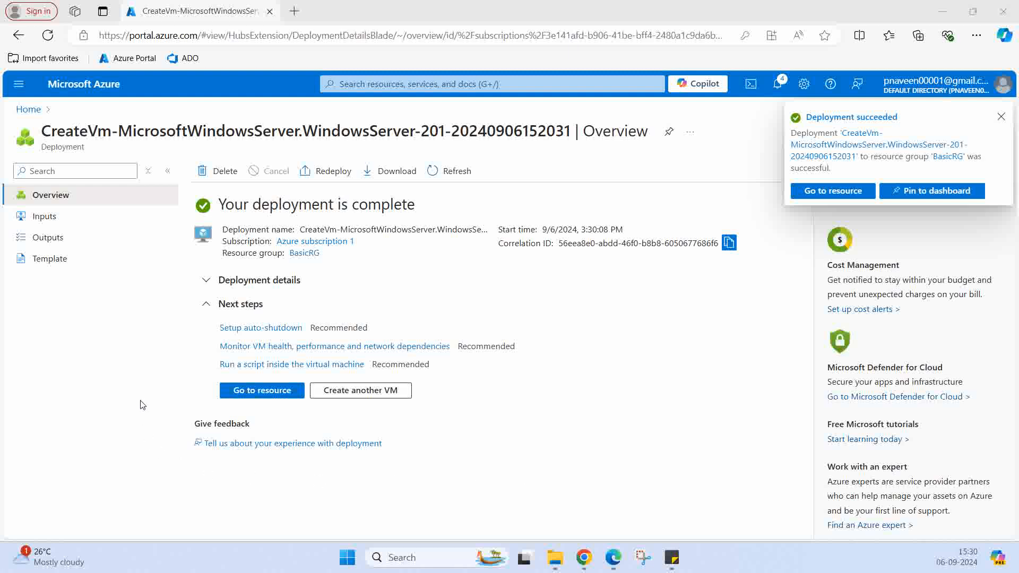
{"action": "left_click", "coordinate": [267, 394]}
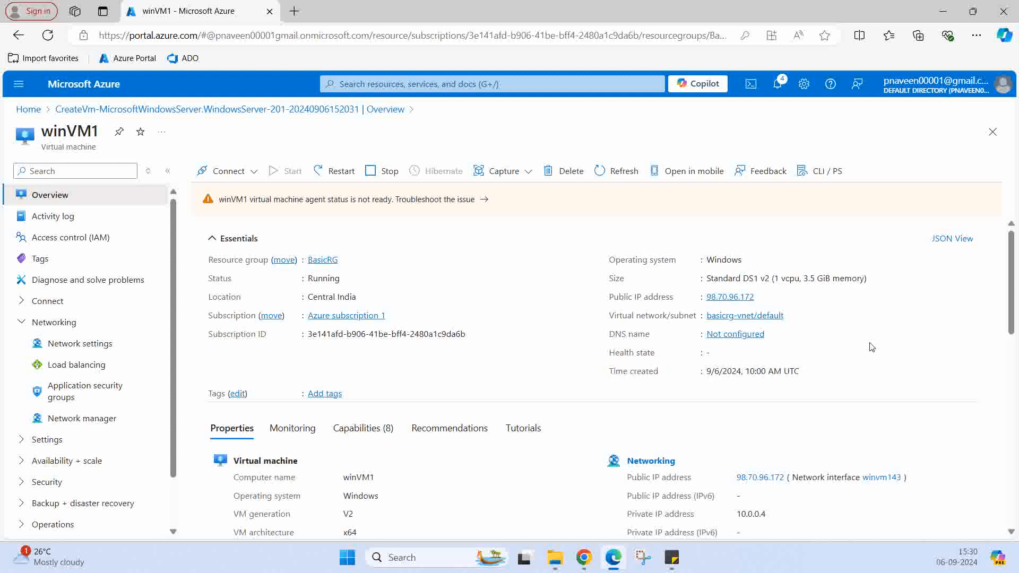
{"action": "scroll", "coordinate": [871, 348], "scroll_direction": "down", "scroll_amount": 1}
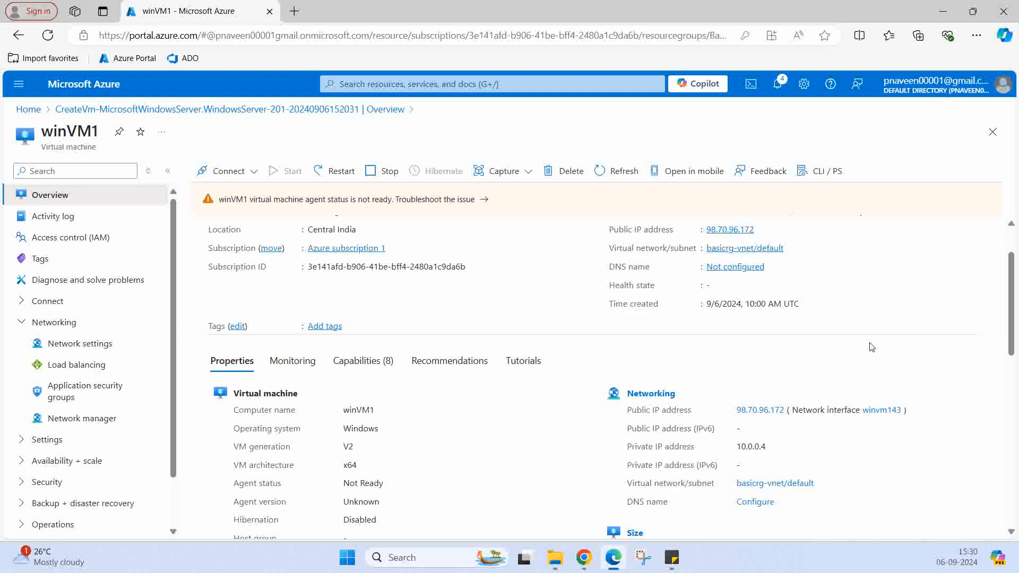
{"action": "scroll", "coordinate": [872, 346], "scroll_direction": "down", "scroll_amount": 1}
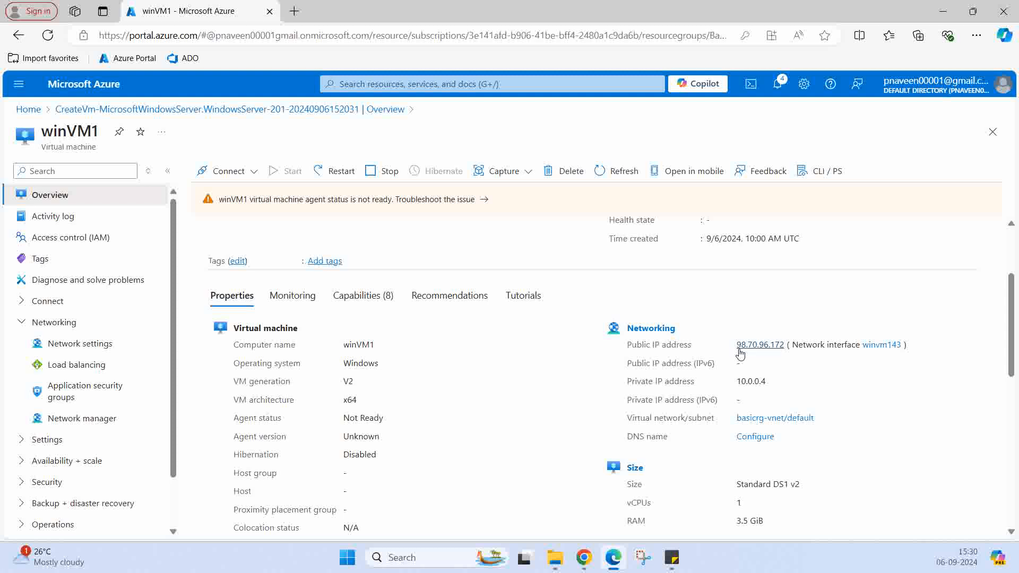
{"action": "scroll", "coordinate": [629, 383], "scroll_direction": "up", "scroll_amount": 2}
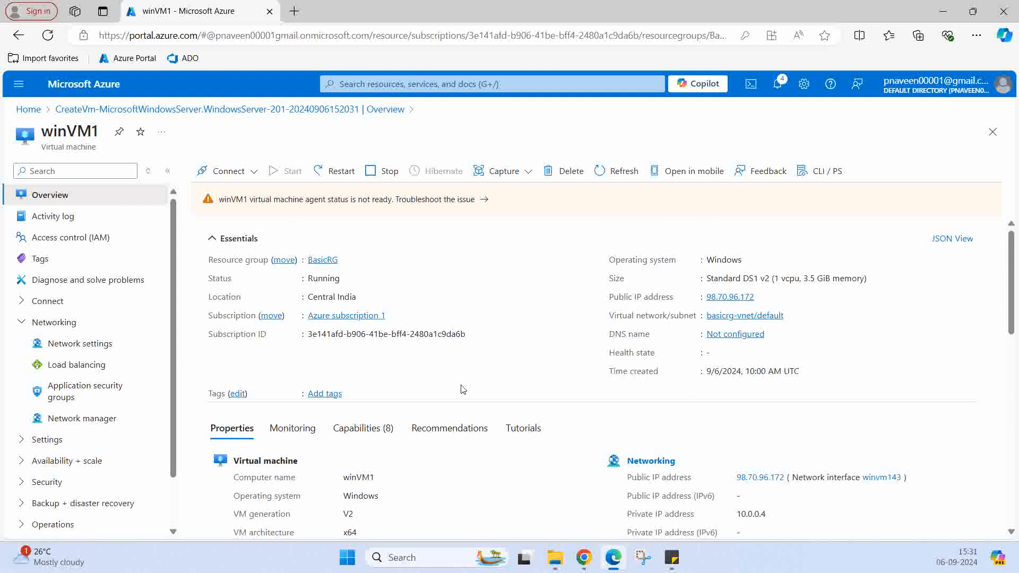
Step: Download the native RDP file from winVM1's connection options, and keep the file despite the browser's security warning
{"action": "left_click", "coordinate": [252, 169]}
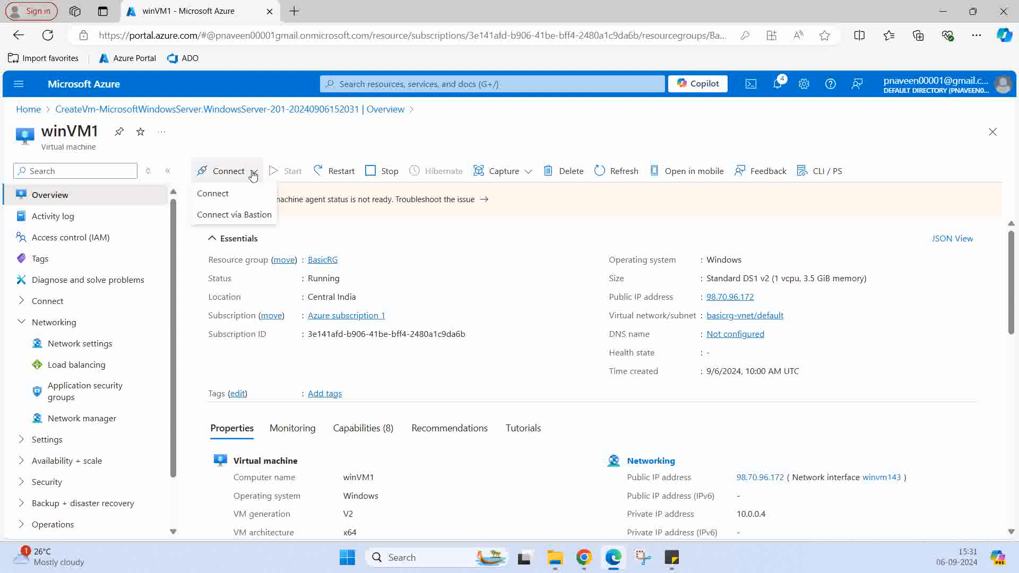
{"action": "left_click", "coordinate": [209, 196]}
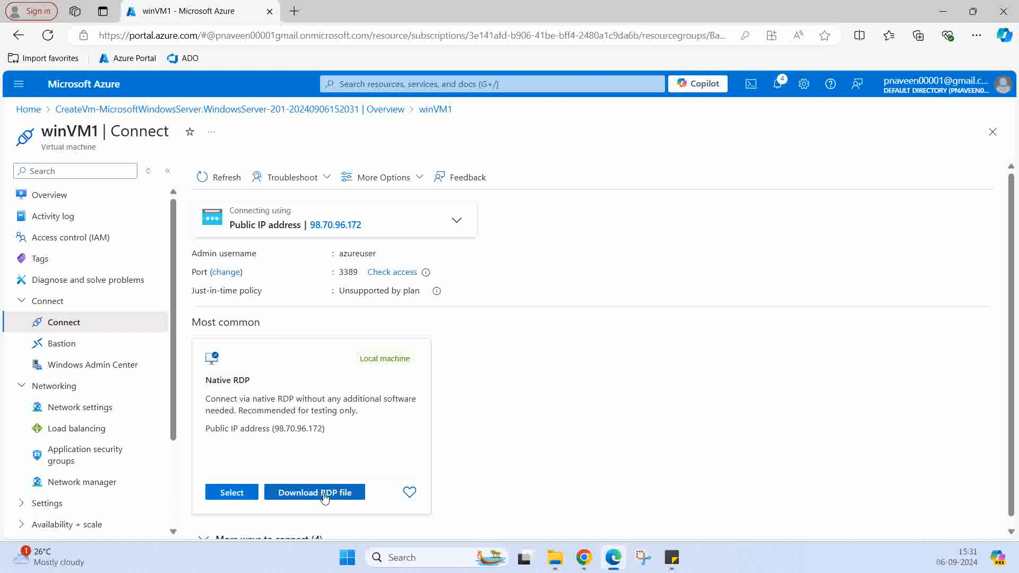
{"action": "key", "text": "super+e"}
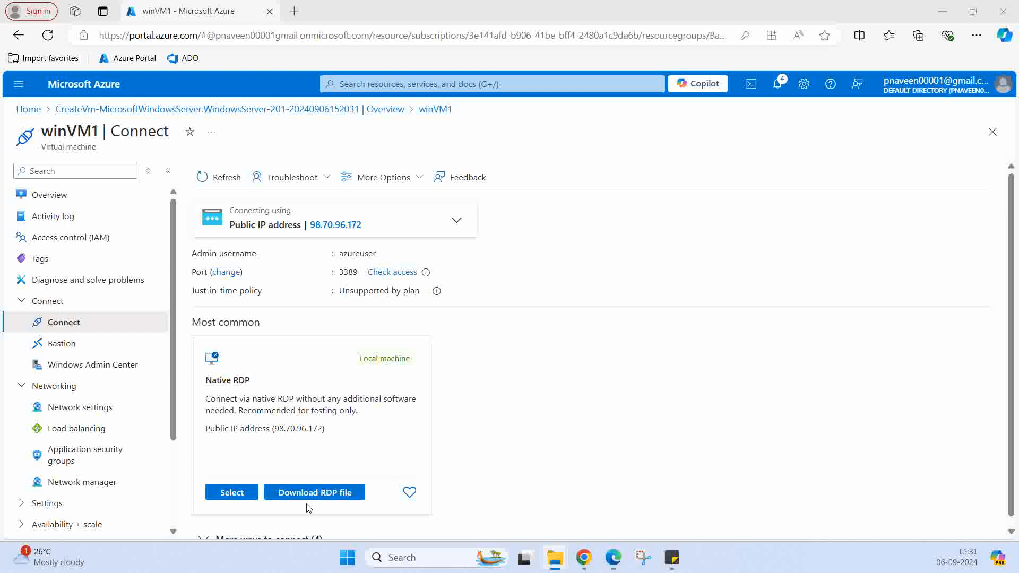
{"action": "left_click", "coordinate": [325, 493]}
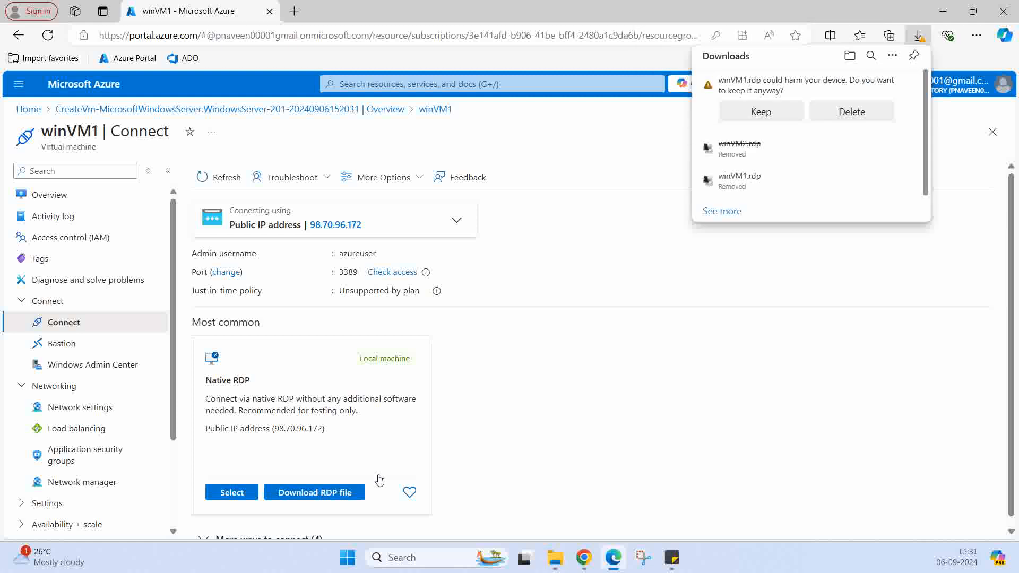
{"action": "left_click", "coordinate": [770, 113]}
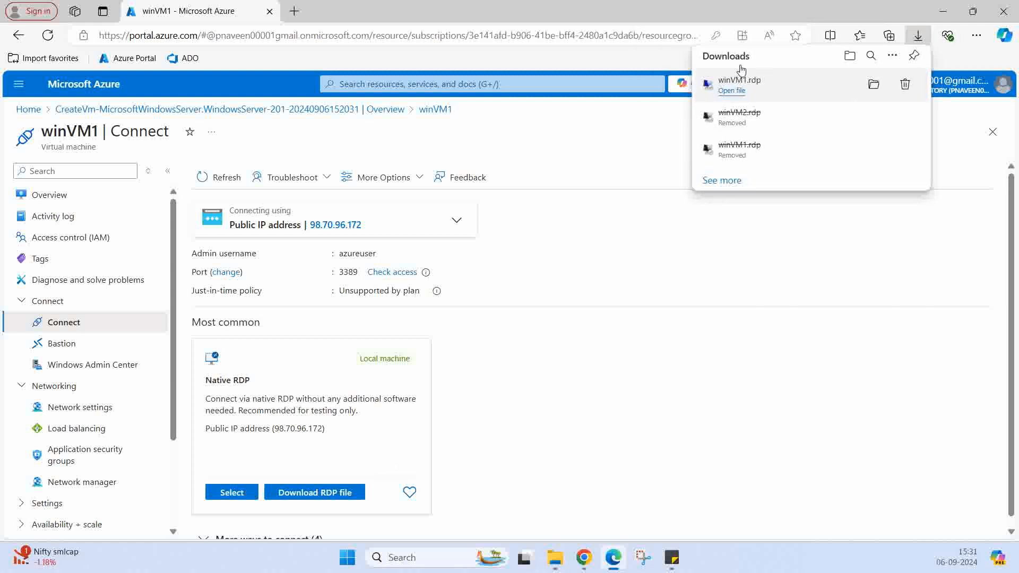
Step: Connect to the VM with the downloaded winVM1.rdp file, entering the administrator account's password and accepting the unverified publisher and certificate
{"action": "left_click", "coordinate": [733, 93]}
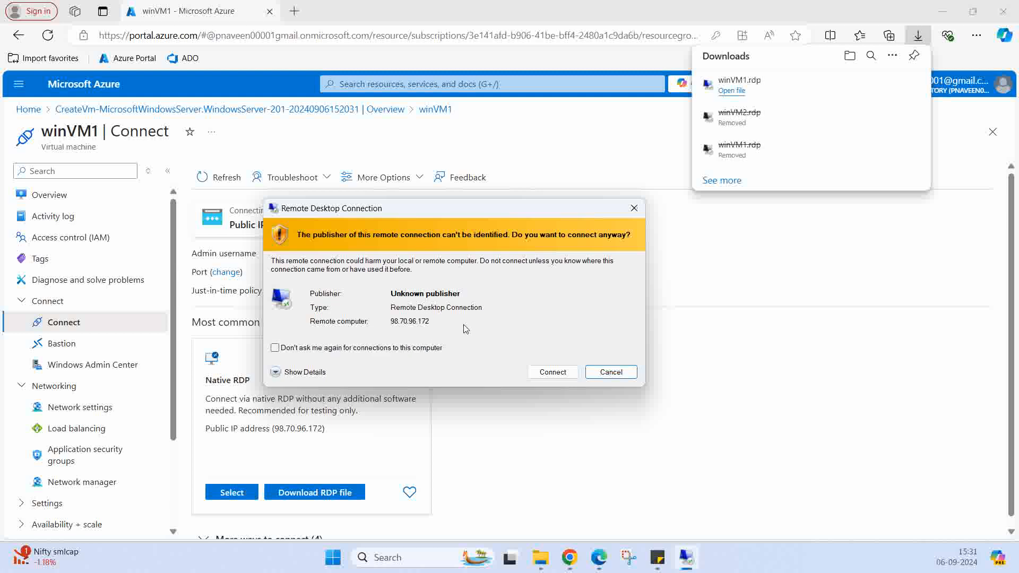
{"action": "left_click", "coordinate": [544, 374]}
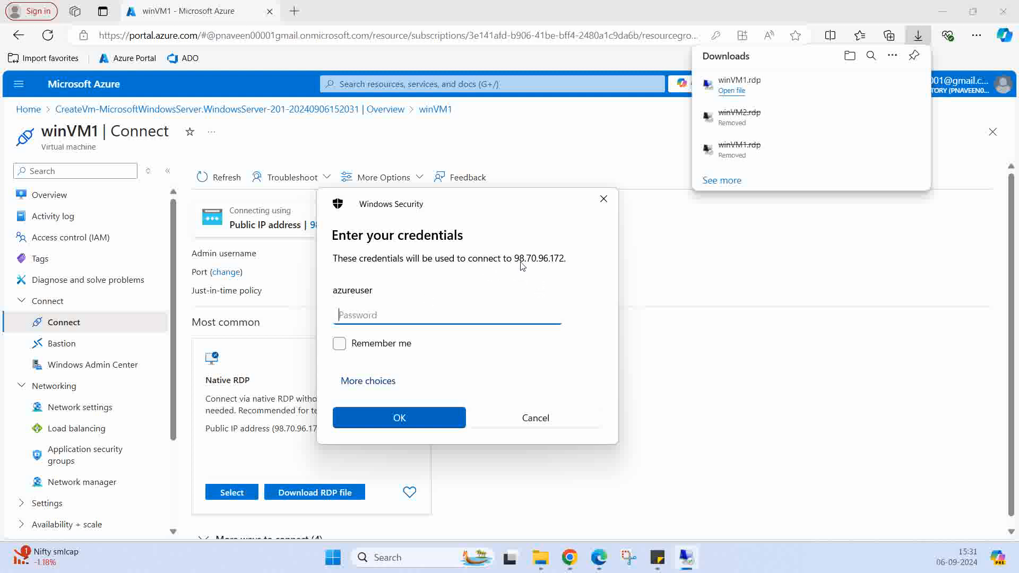
{"action": "left_click_drag", "start_coordinate": [482, 201], "coordinate": [542, 186]}
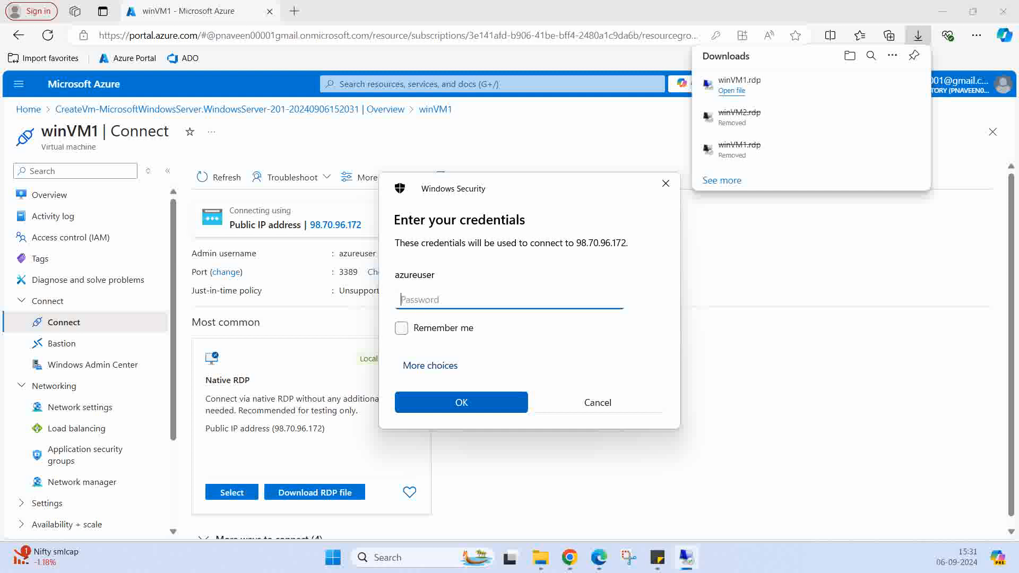
{"action": "type", "text": "••••••••••••"}
{"action": "left_click", "coordinate": [479, 409]}
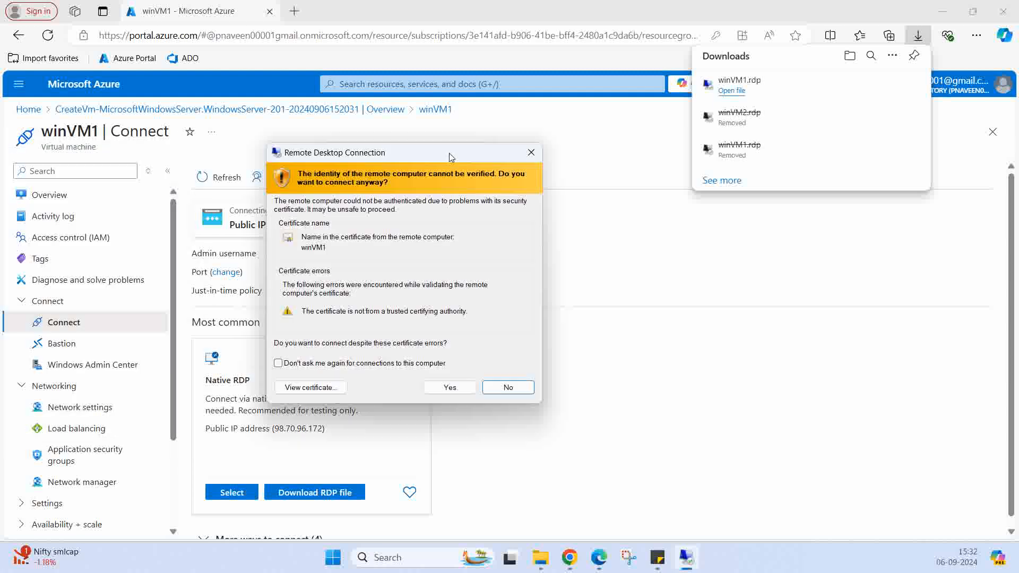
{"action": "left_click", "coordinate": [418, 383]}
{"action": "left_click", "coordinate": [579, 408]}
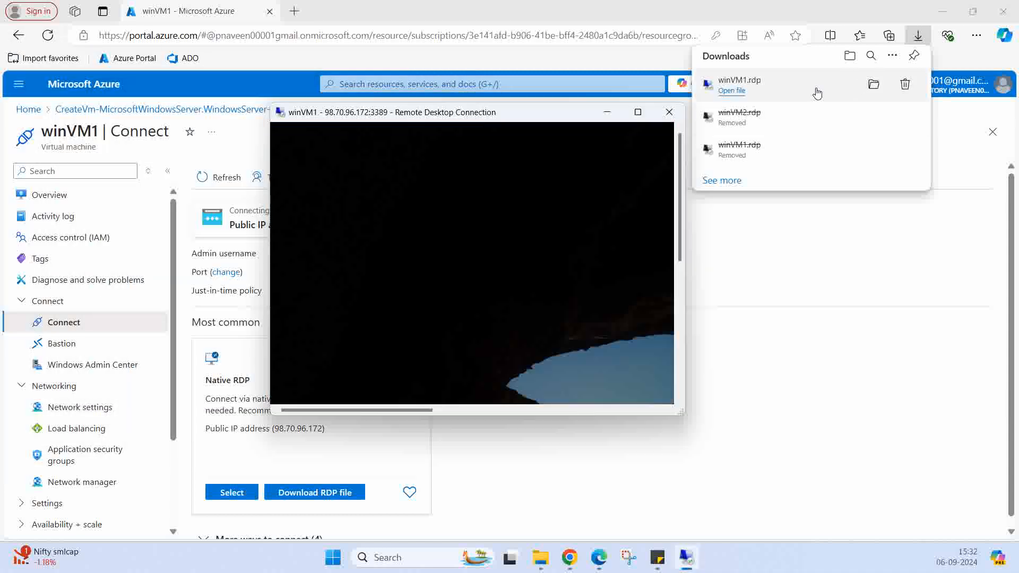
Step: Maximize the winVM1 remote desktop session and refresh the server's desktop
{"action": "left_click", "coordinate": [637, 112]}
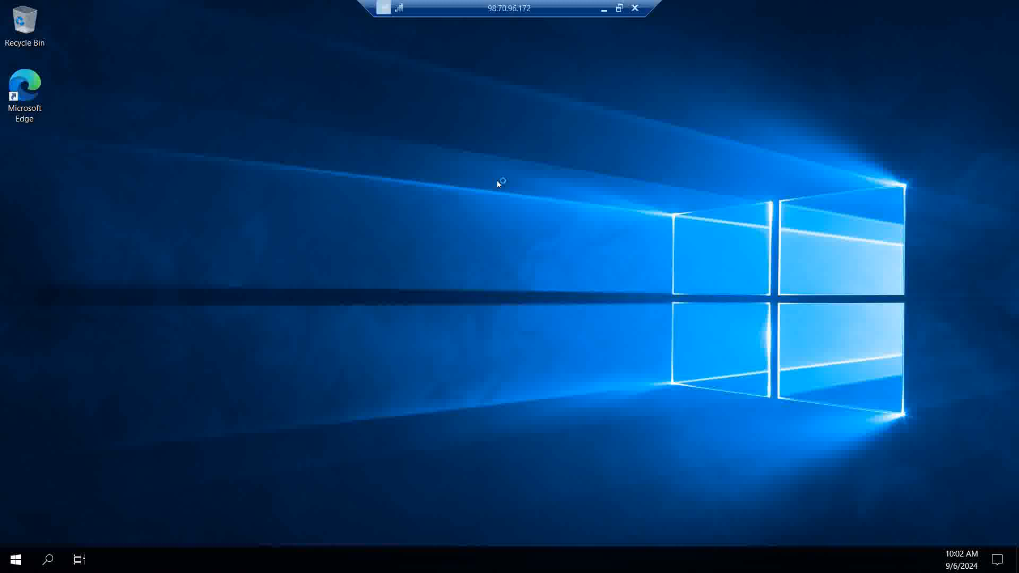
{"action": "right_click", "coordinate": [498, 183]}
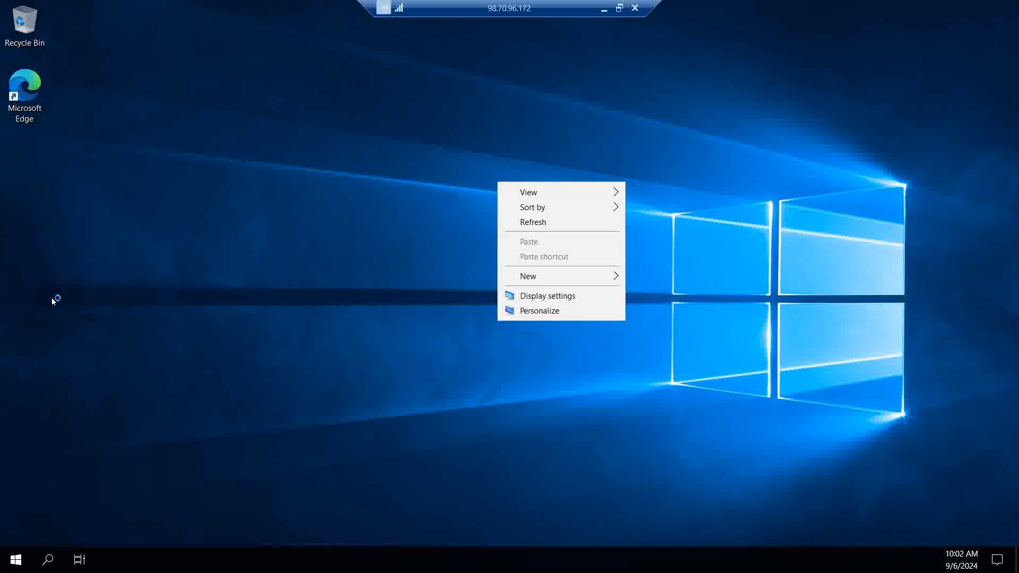
{"action": "left_click", "coordinate": [583, 220]}
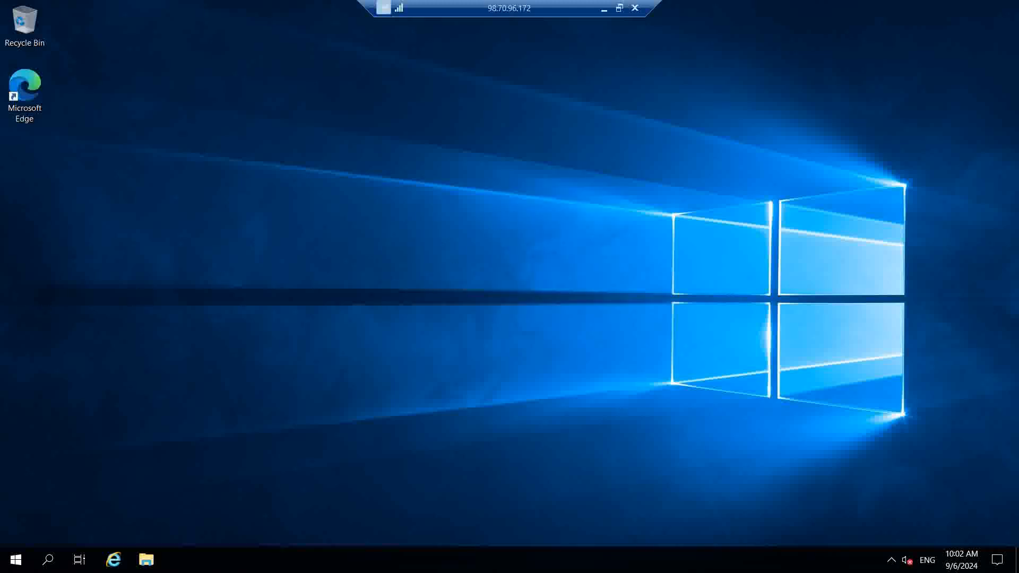